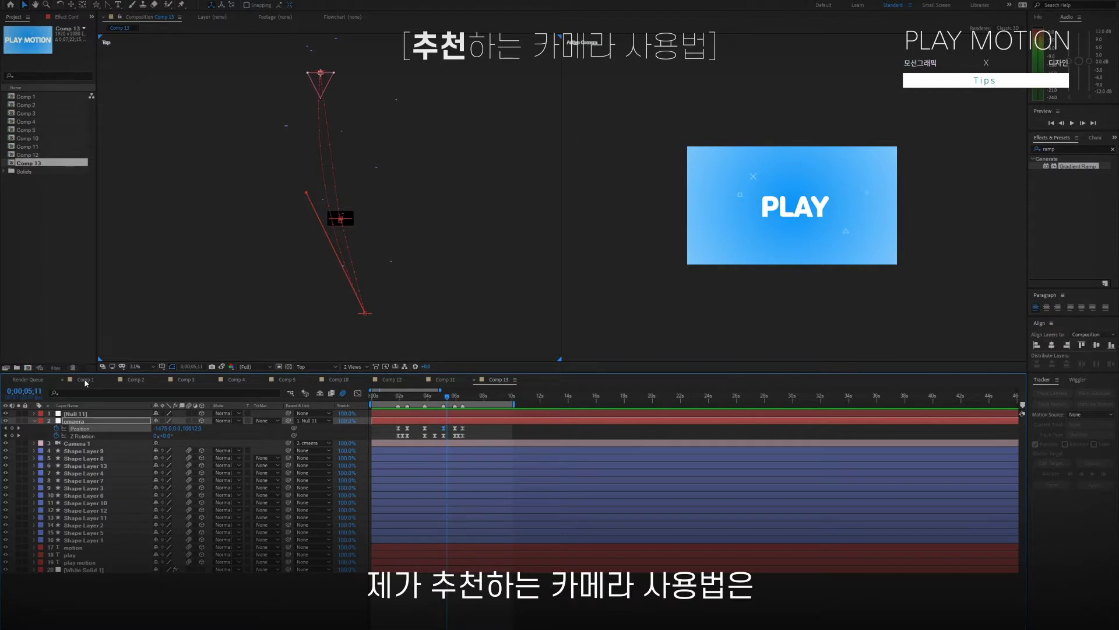
Examine the null and camera keyframes in Comp 1 and how the camera move plays across its timeline
left_click(85, 379)
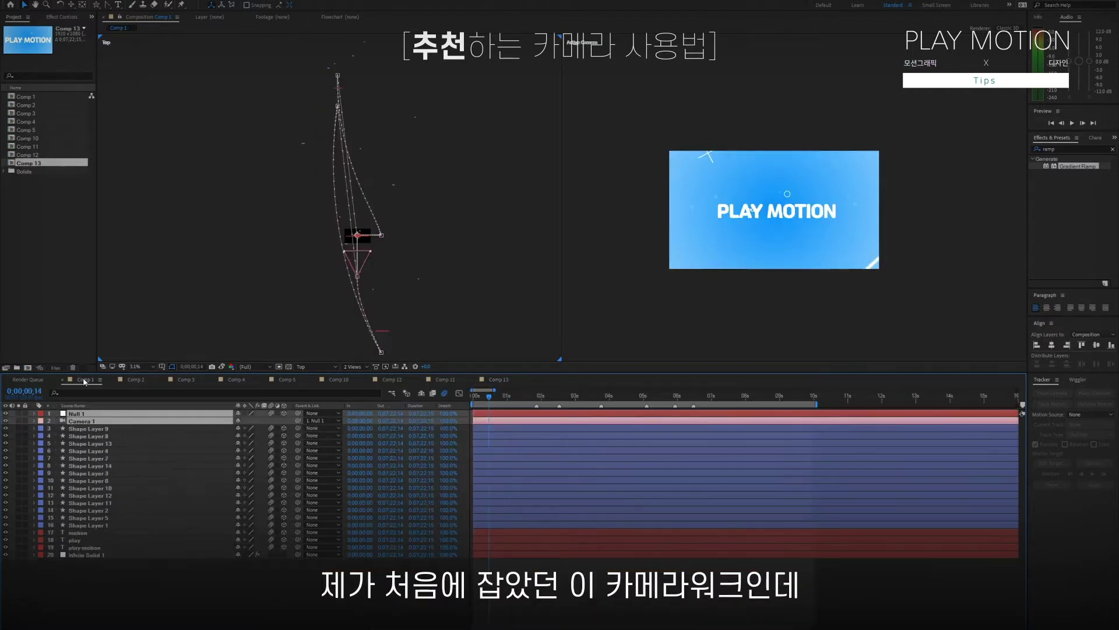
key("u")
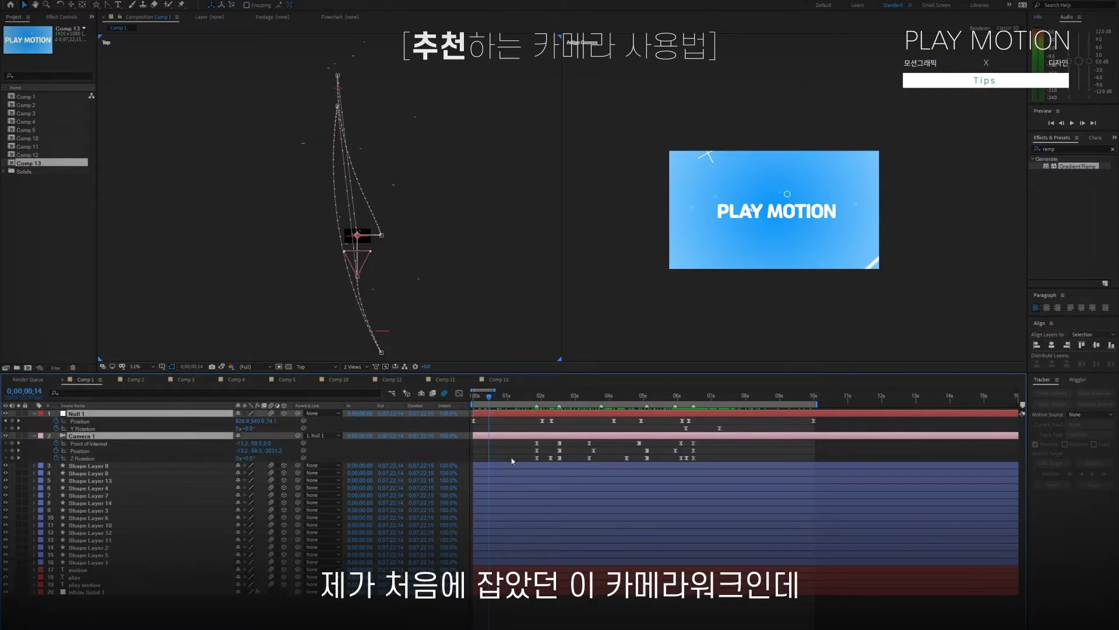
left_click(518, 446)
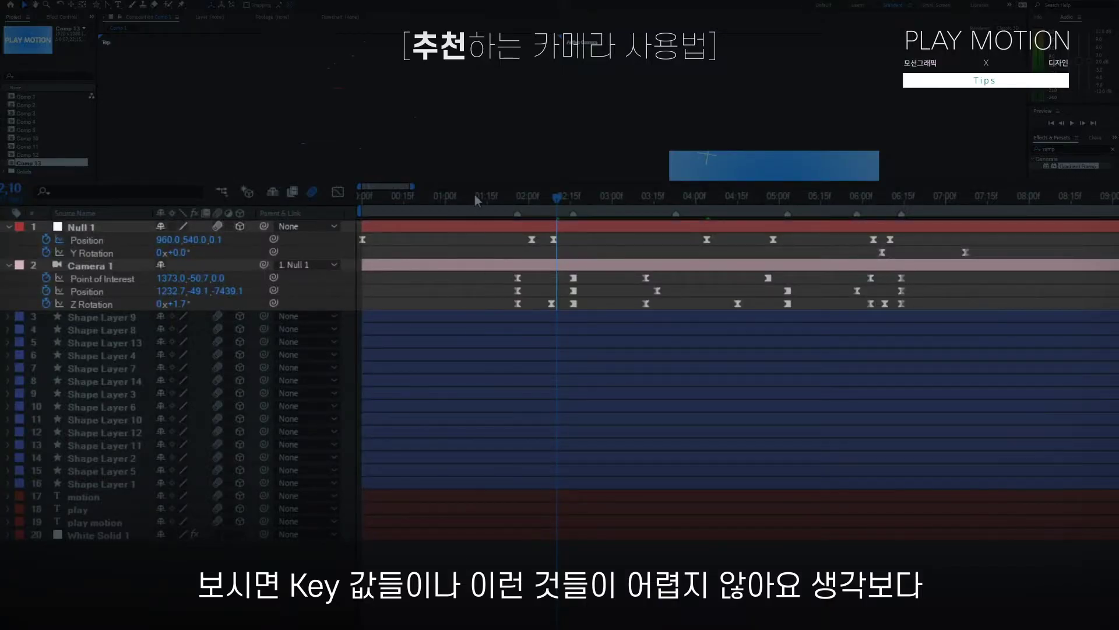
left_click(473, 197)
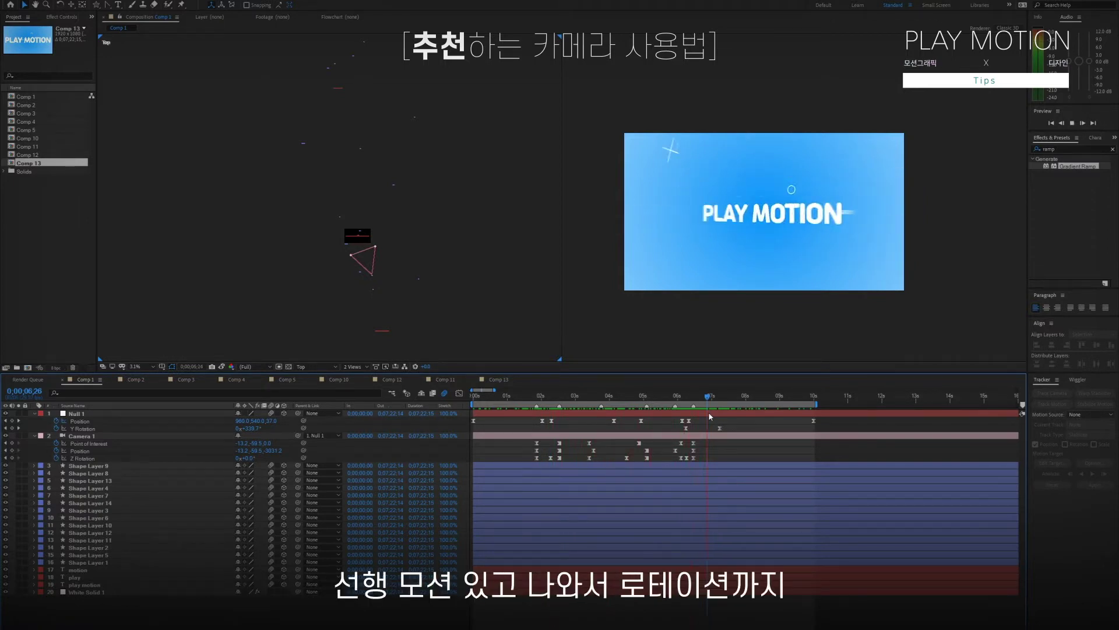
left_click(742, 398)
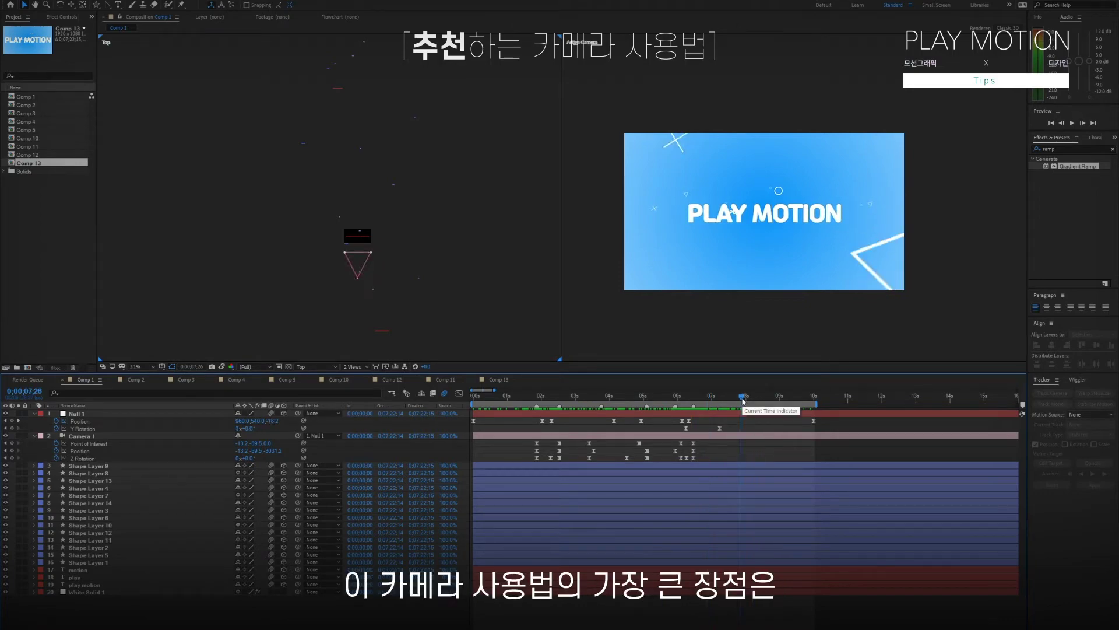
left_click(382, 436)
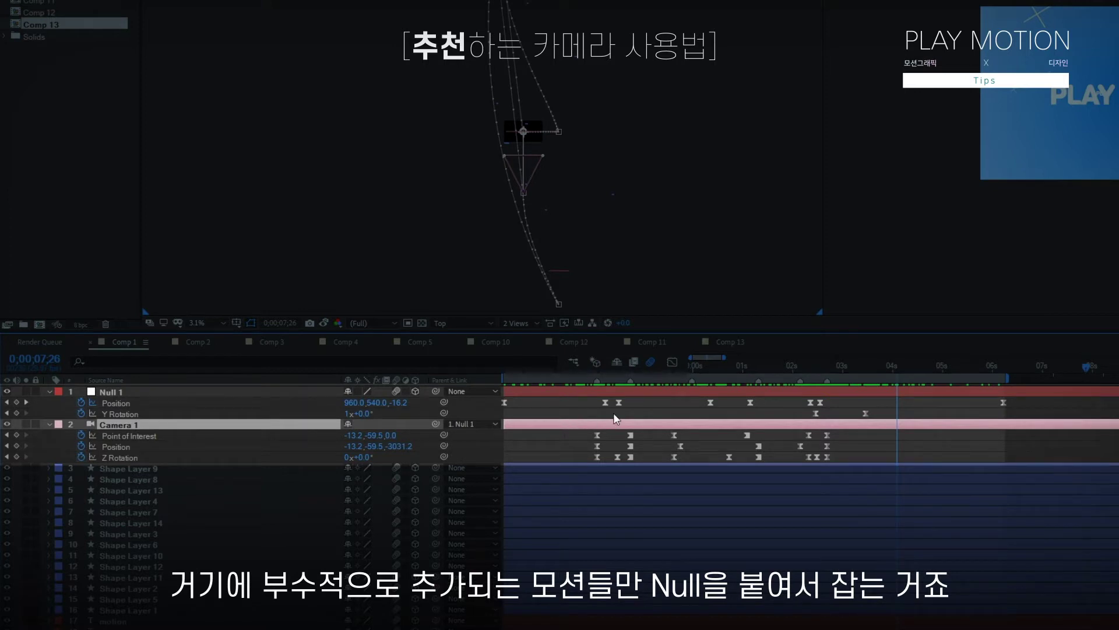
Duplicate the Comp 1 composition in the project and open the copy
left_click(134, 303)
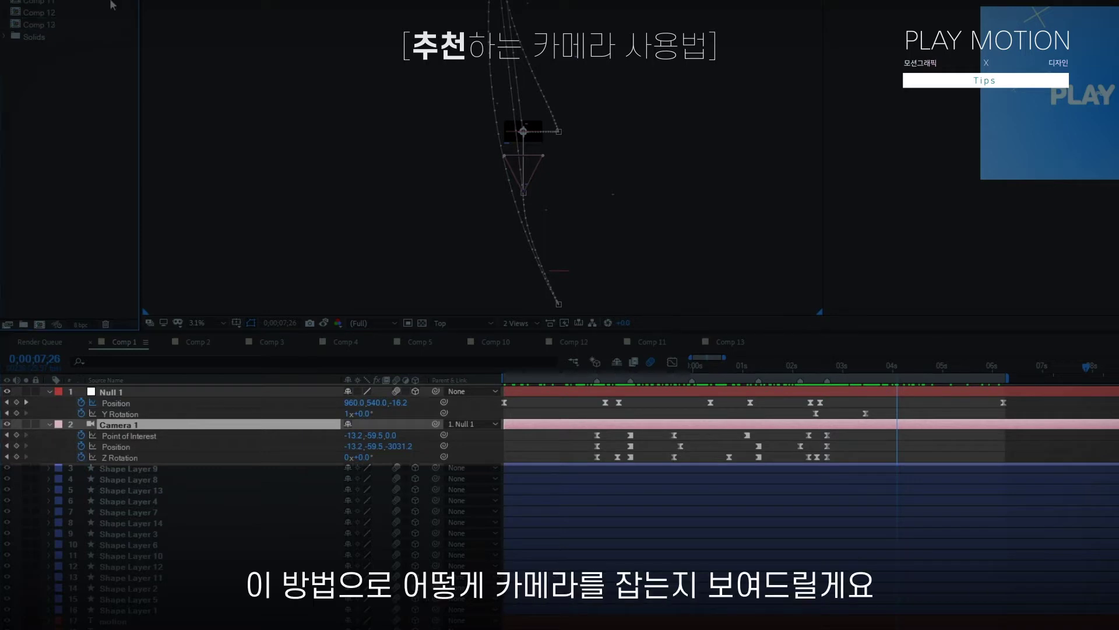
key("ctrl+d")
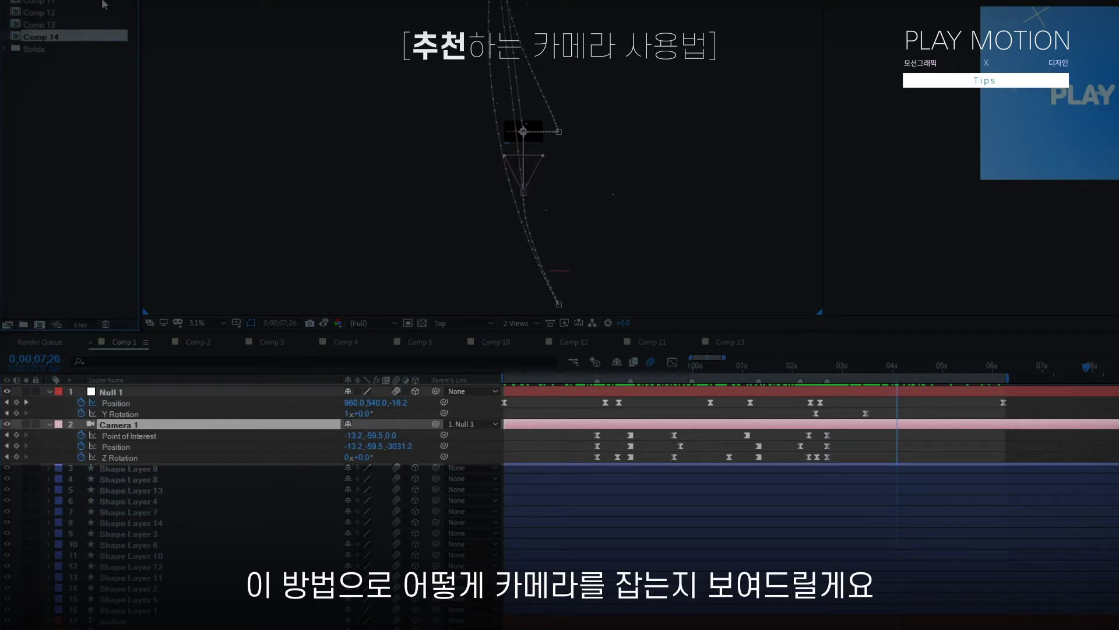
double_click(48, 37)
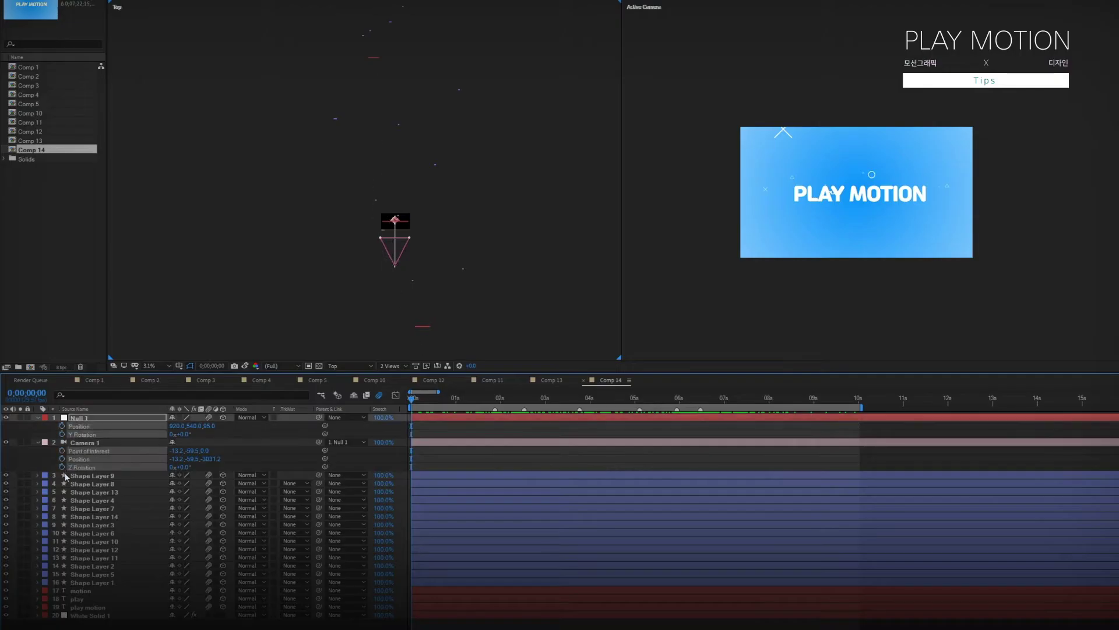
Enable keyframing for Camera 1's Point of Interest and Position, placing their first keys at 0;00;01;26
left_click(463, 476)
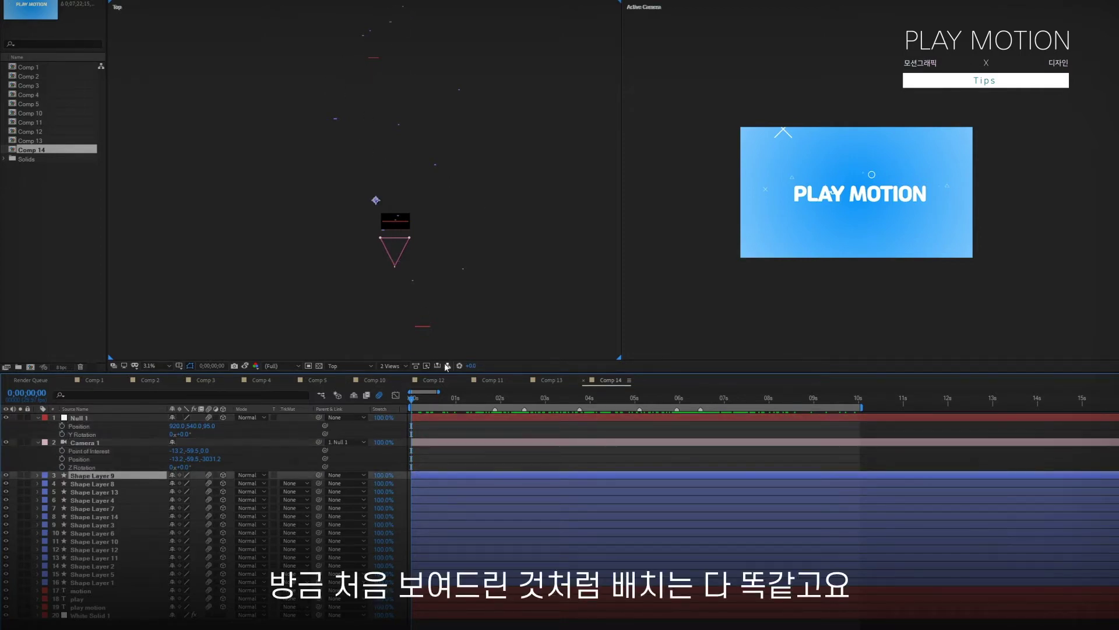
left_click(422, 444)
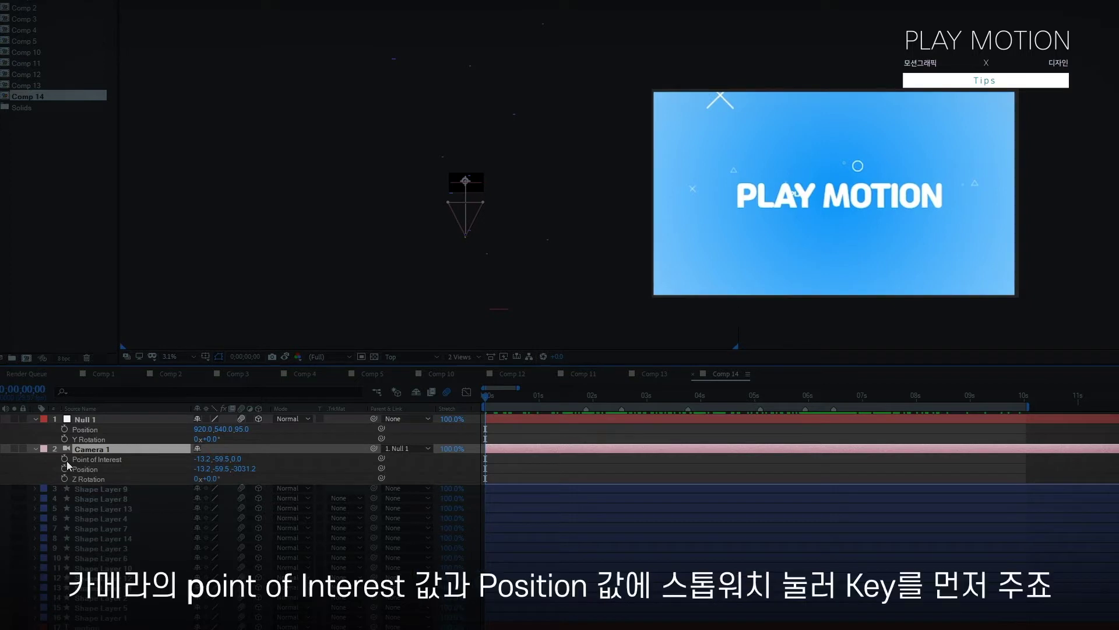
left_click(65, 459)
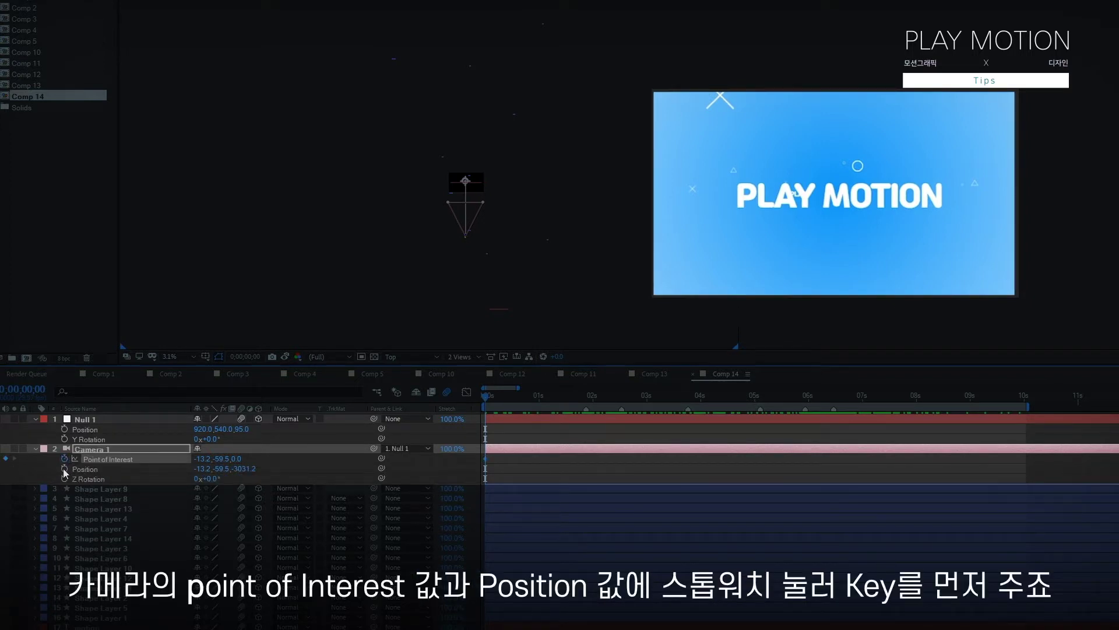
left_click(65, 469)
left_click(588, 396)
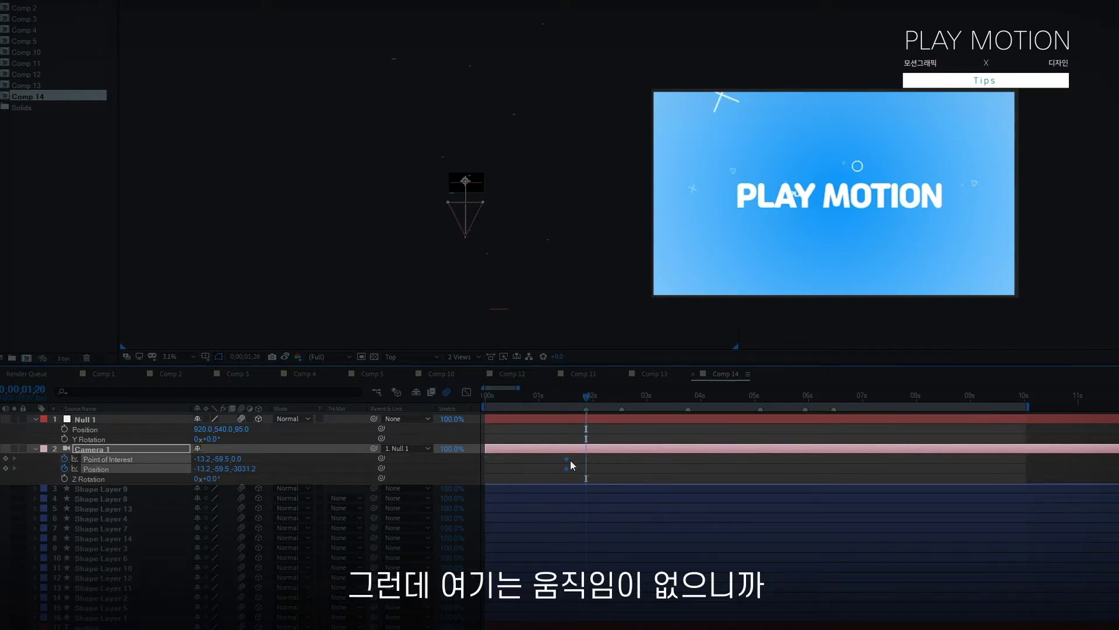
At 0;00;02;16, pull the camera back and pan it to frame MOTION, and repeat the same camera keys at 0;00;03;23
left_click(622, 397)
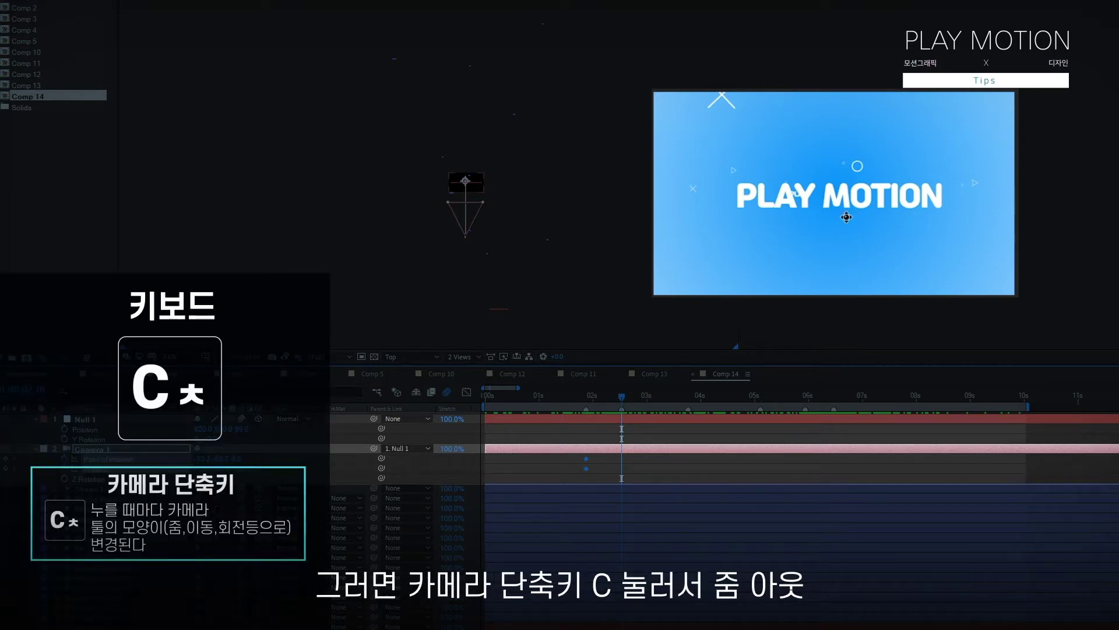
key("c")
left_click_drag(923, 226, 886, 233)
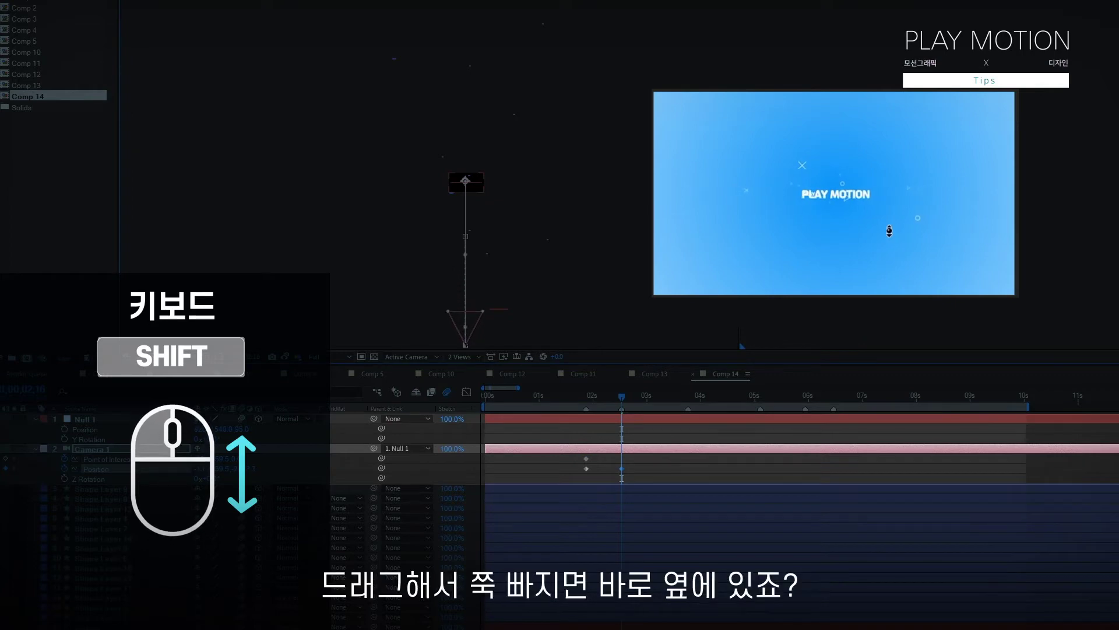
key("c")
left_click_drag(912, 218, 862, 217)
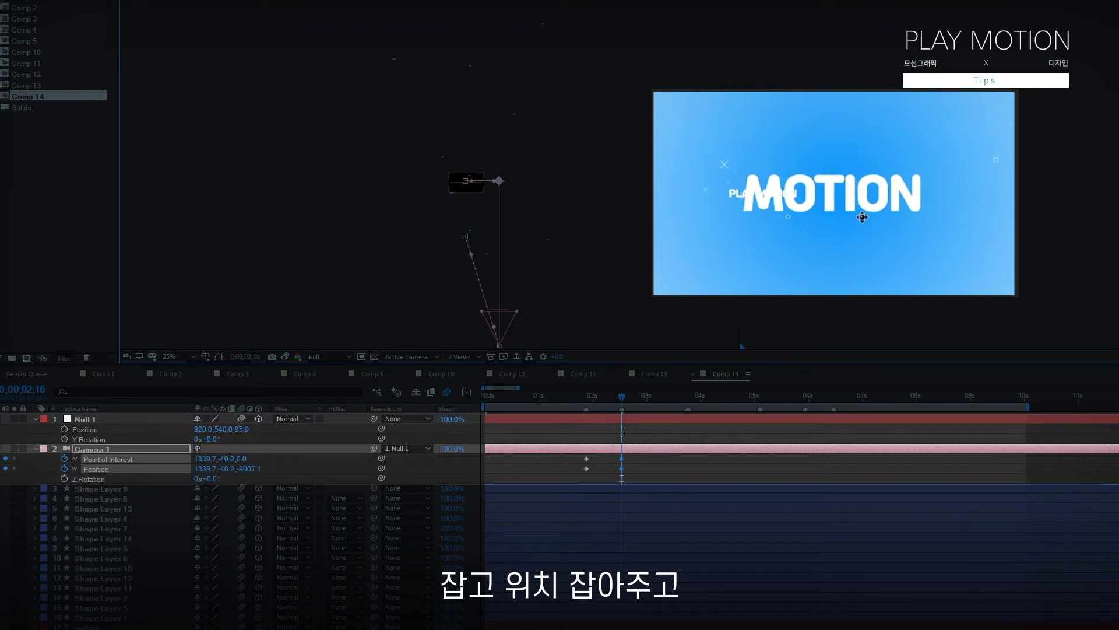
left_click(689, 396)
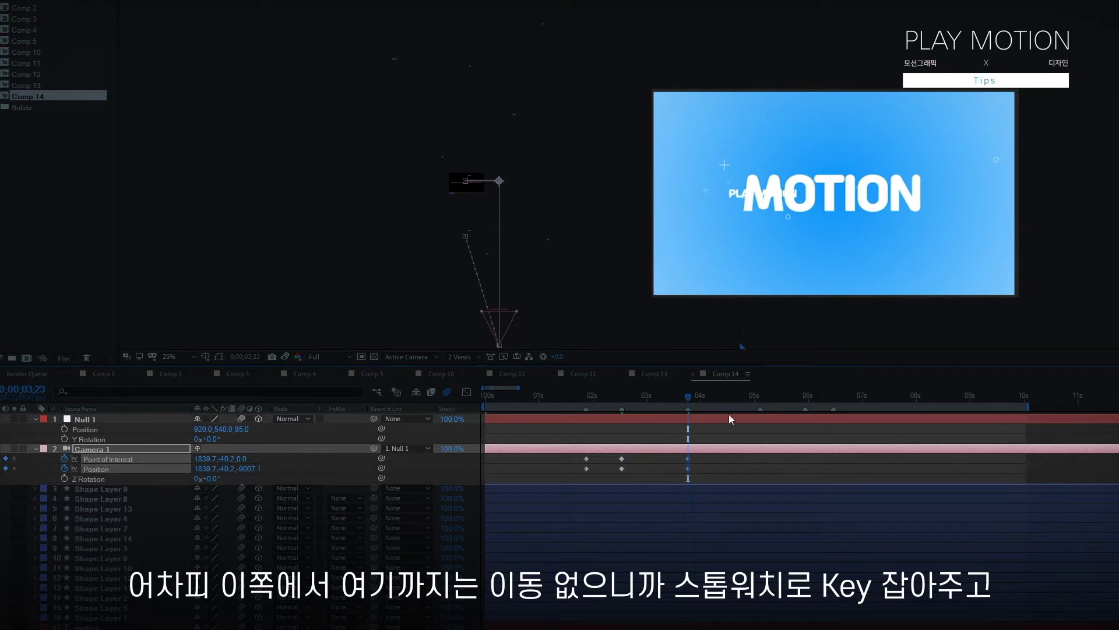
At 0;00;05;03, push the camera deep inward and pan it to frame PLAY, and repeat the same camera keys at 0;00;05;28
left_click(760, 396)
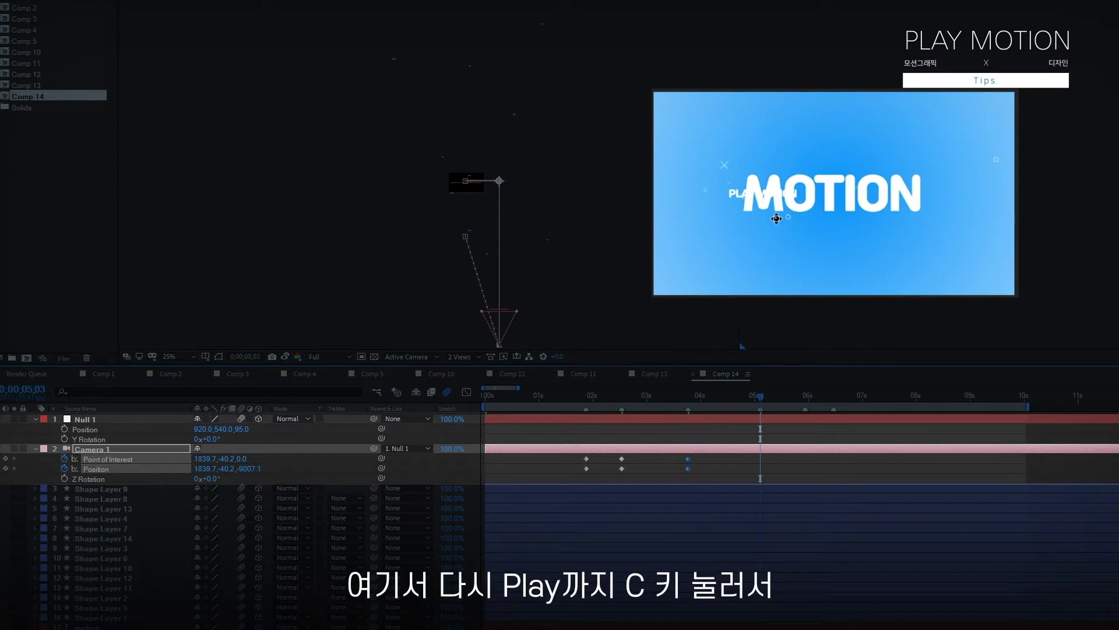
key("c")
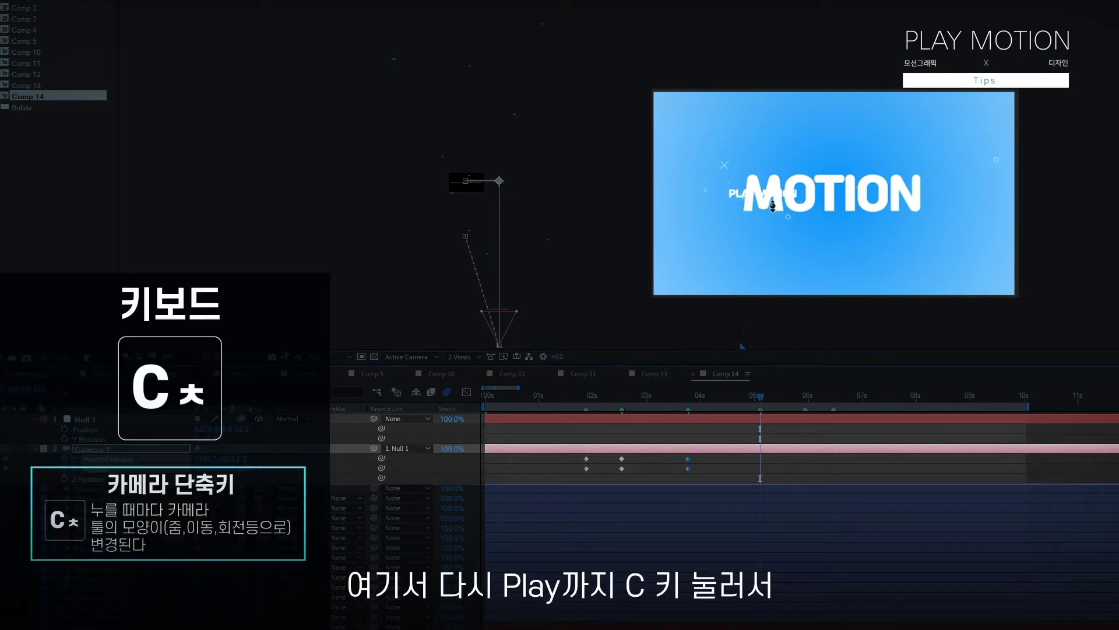
left_click_drag(772, 205, 1117, 221)
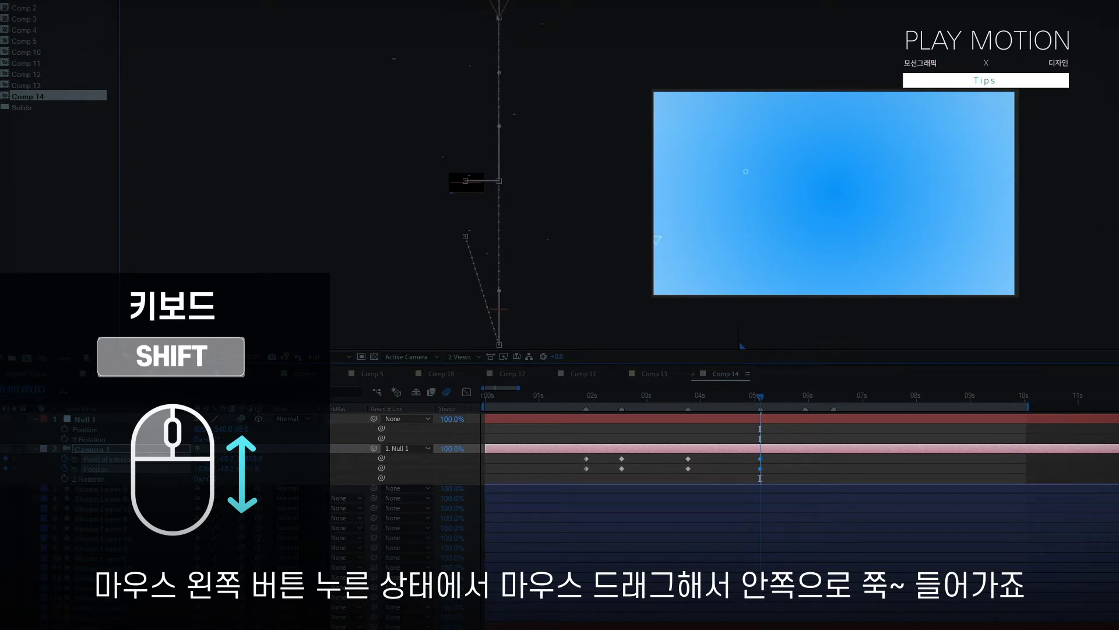
key("c")
key("c")
left_click_drag(789, 205, 900, 204)
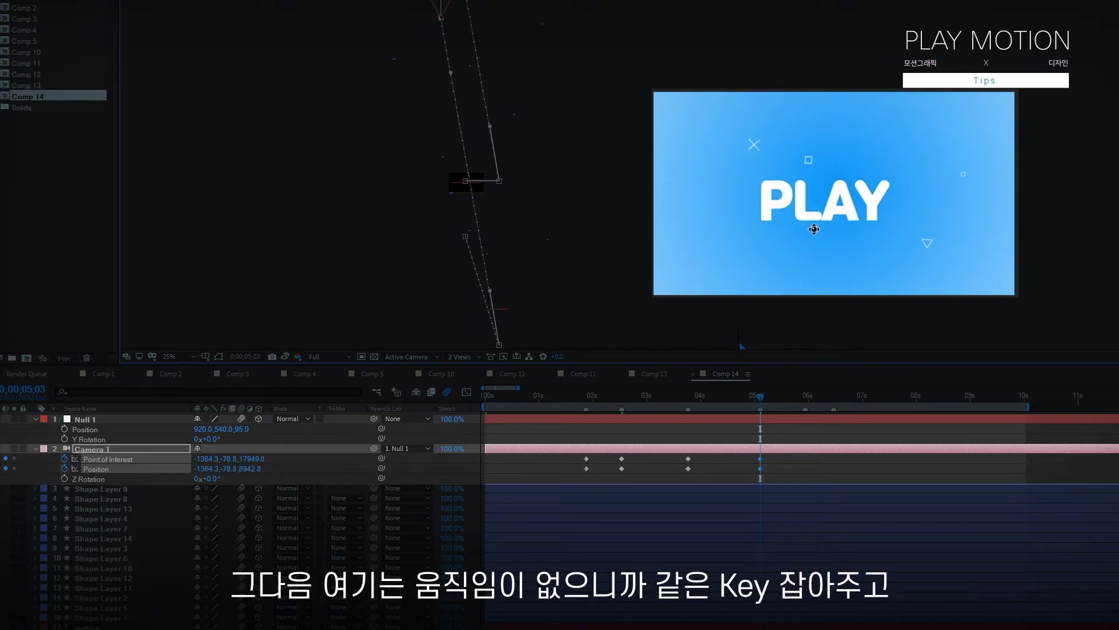
left_click(805, 399)
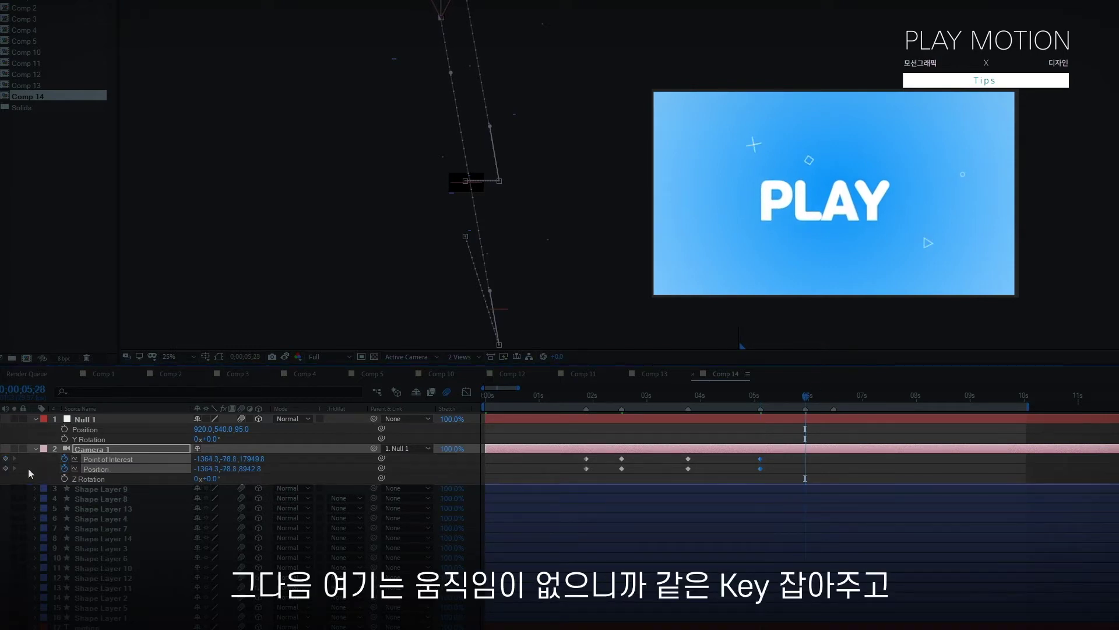
At 0;00;06;14, pull the camera back out and pan it to frame the full PLAY MOTION text
left_click(834, 398)
key("c")
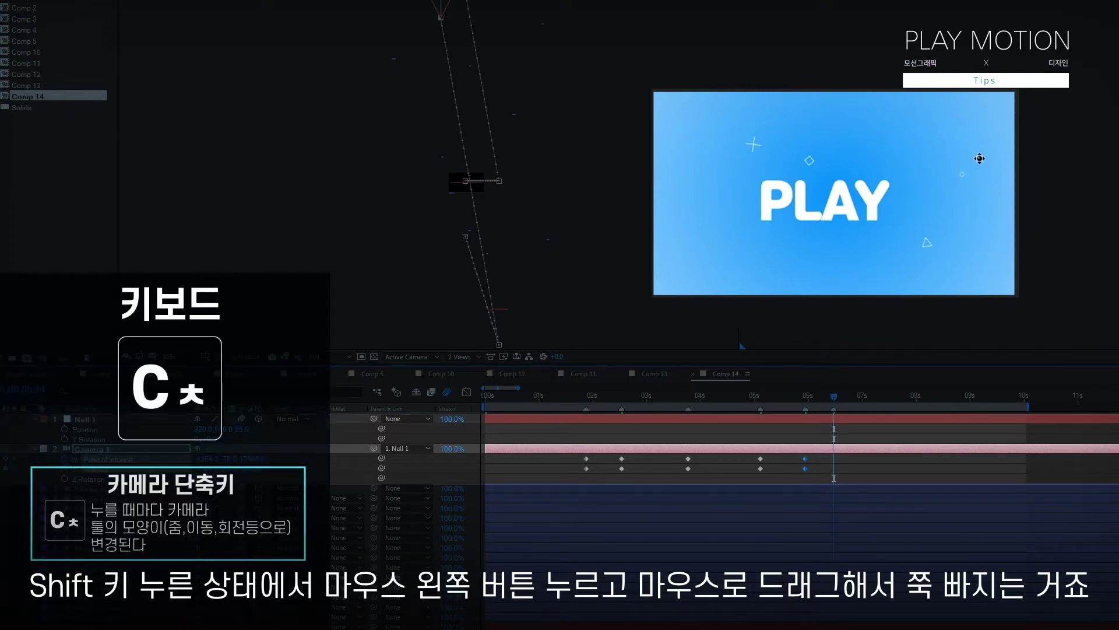
left_click_drag(883, 193, 721, 194)
key("c")
key("c")
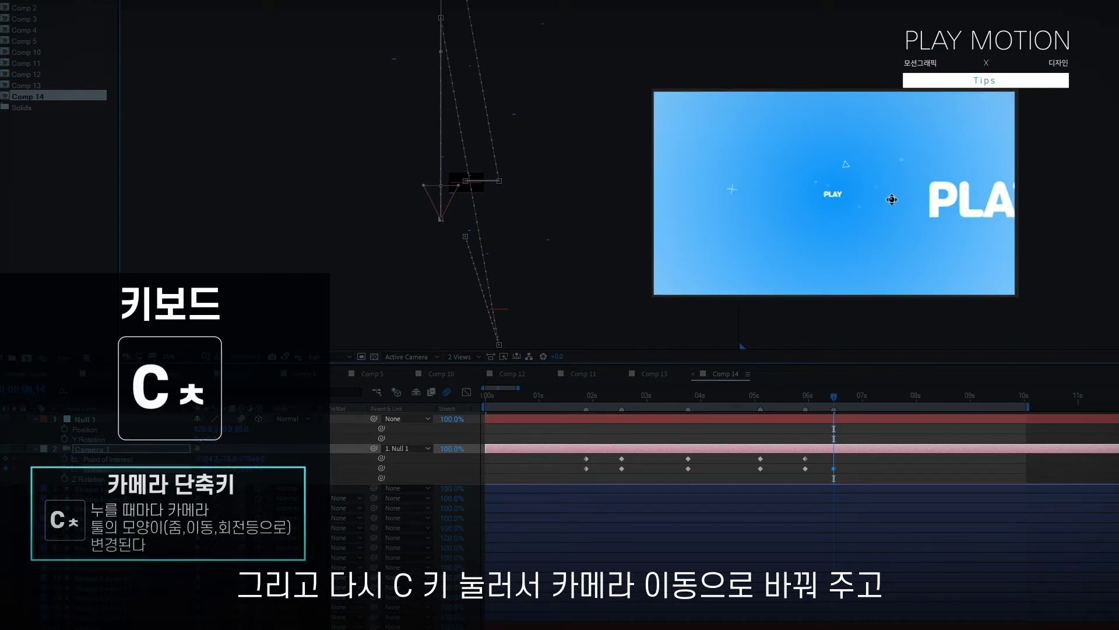
left_click_drag(900, 197, 879, 194)
key("c")
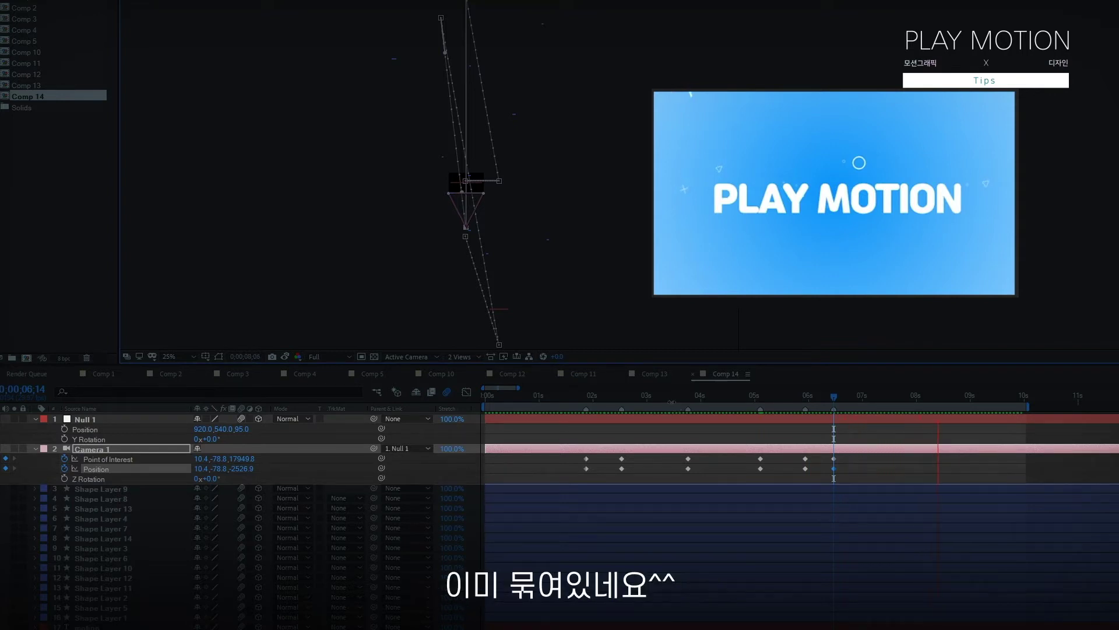
Keyframe Null 1's Position at 0 seconds and add a second Position key at 0;00;01;26
left_click(619, 396)
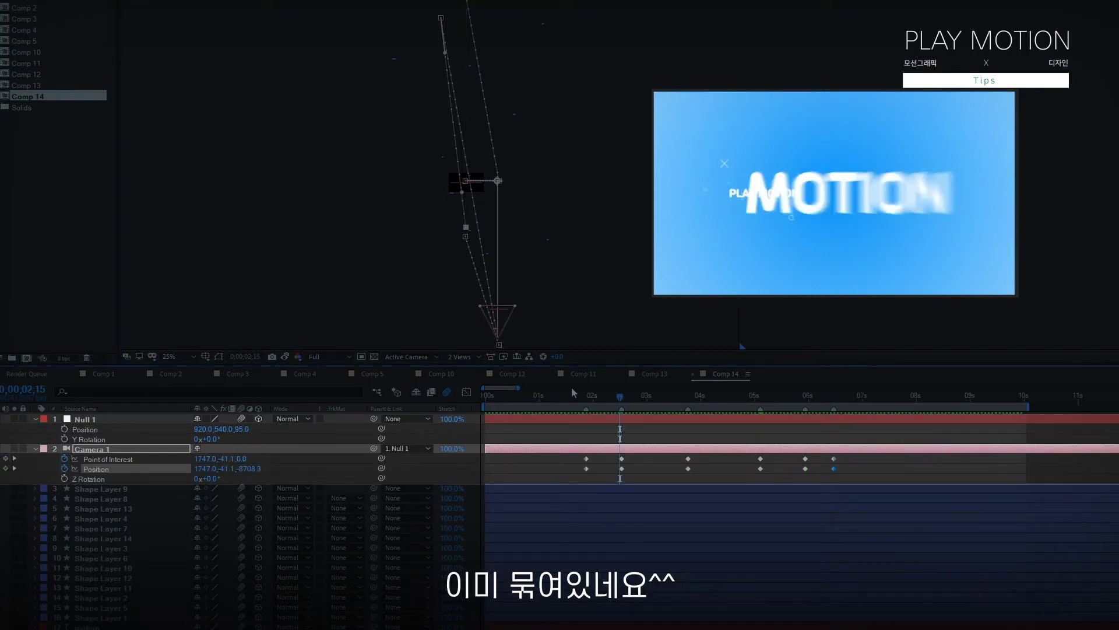
left_click(587, 401)
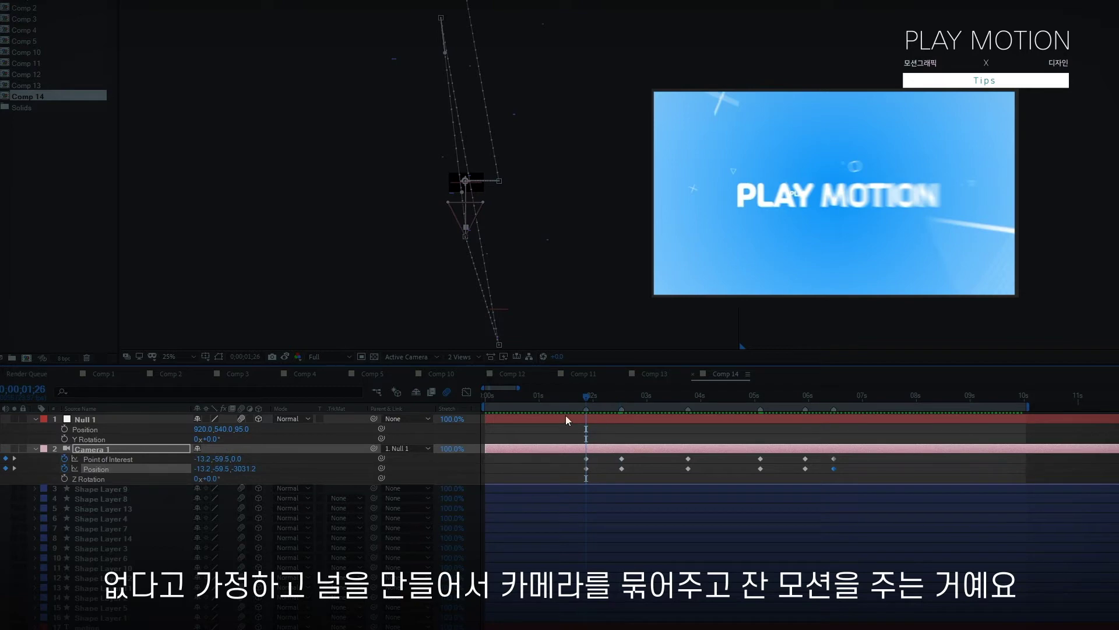
left_click(566, 418)
left_click(503, 418)
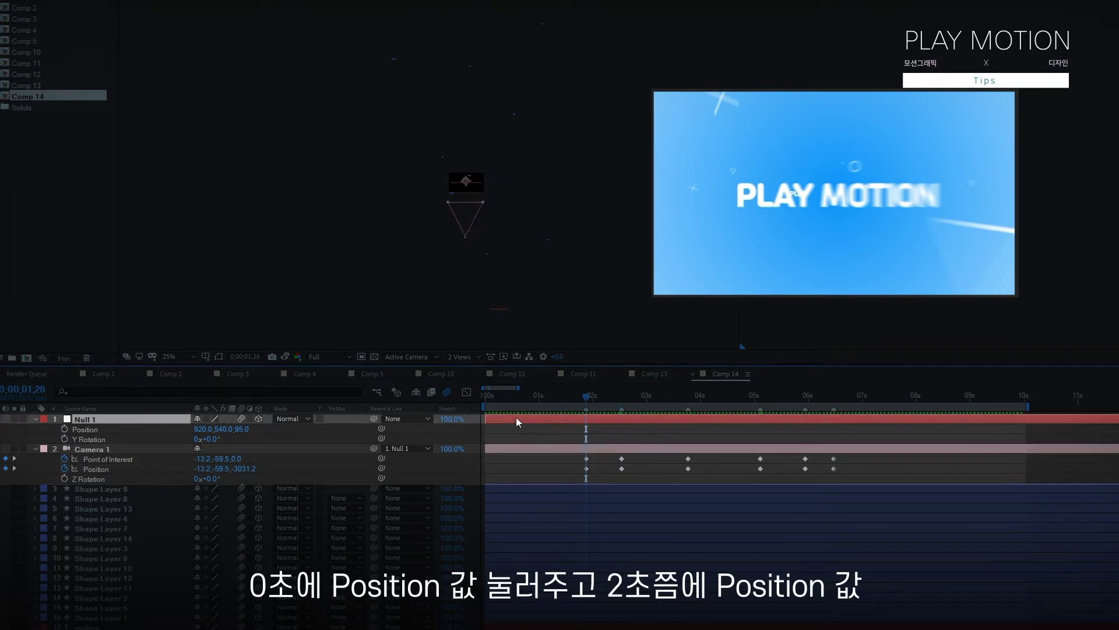
left_click_drag(580, 399, 485, 396)
left_click(64, 429)
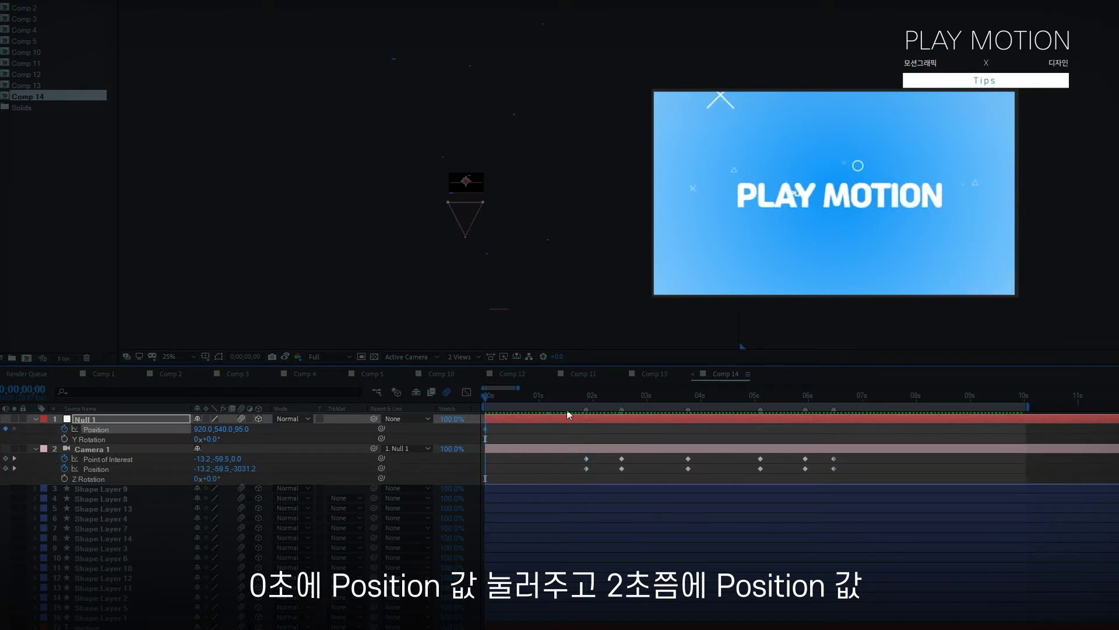
left_click(587, 400)
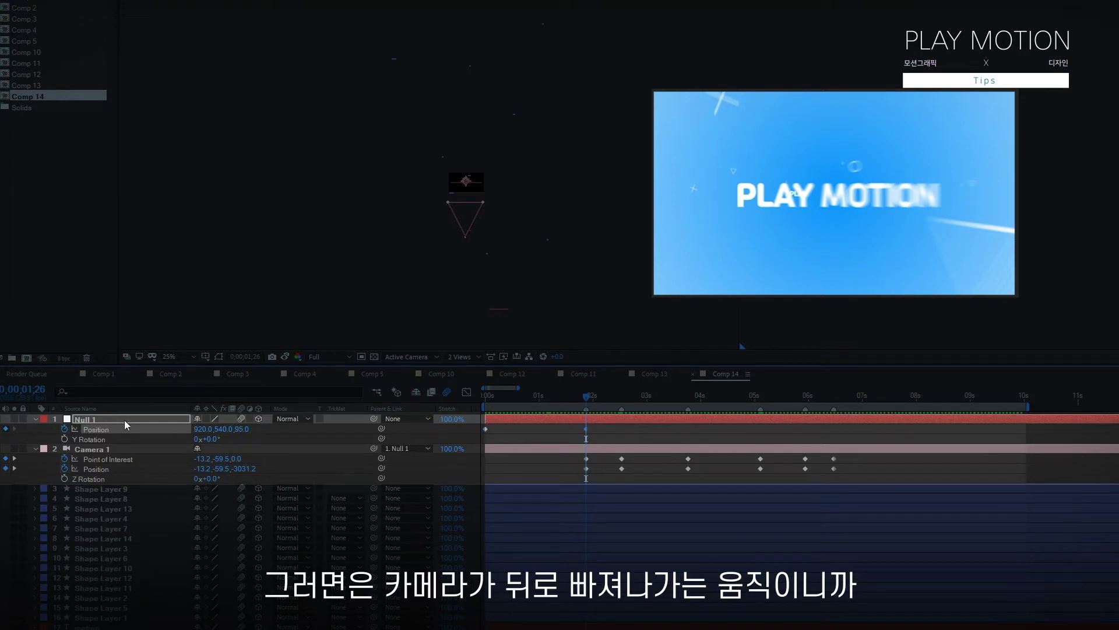
Adjust Null 1's Z position for a slight opening zoom-in, and add a holding Position key at 0;00;02;16
key("space")
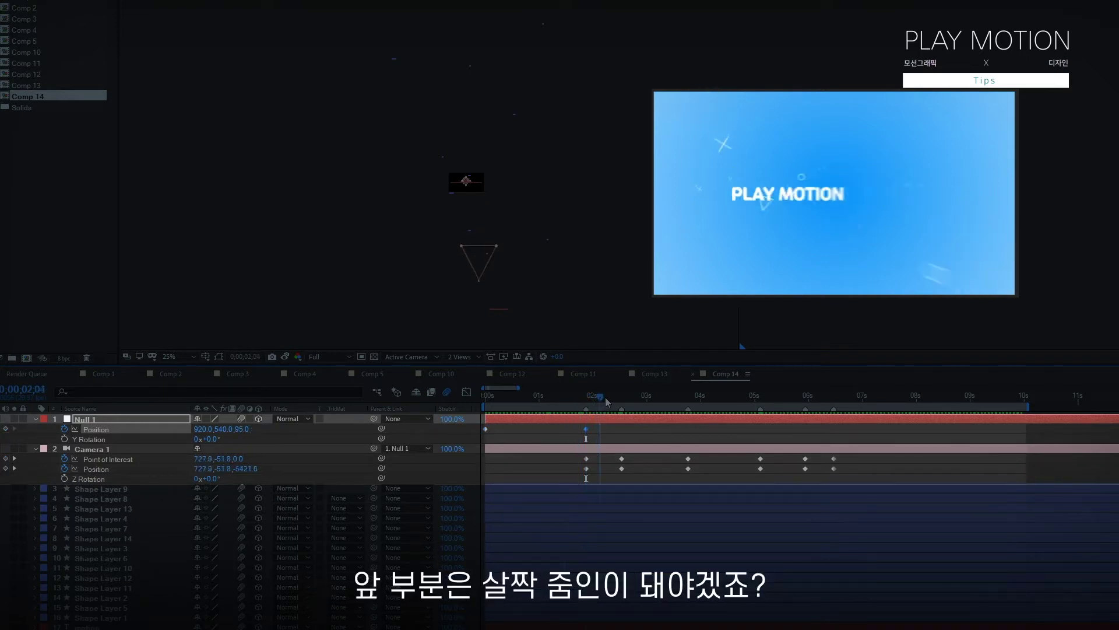
key("space")
left_click_drag(241, 428, 312, 421)
left_click_drag(515, 394, 625, 401)
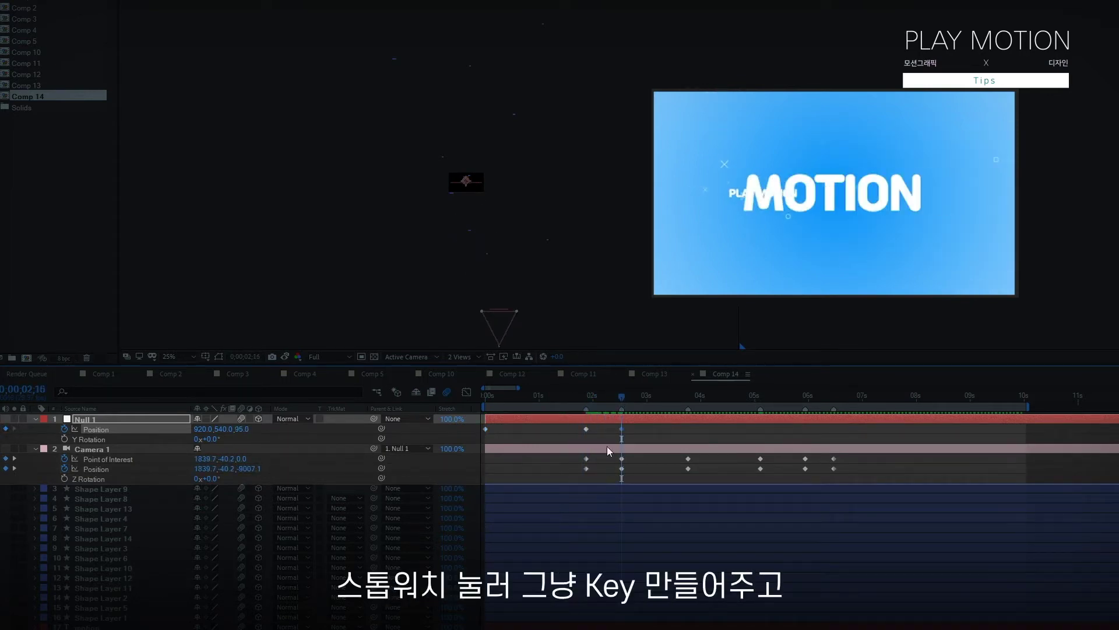
Set Null 1's Z position to -31.0 at 0;00;03;23 for a slight zoom-out, and add a holding Position key at 0;00;05;03
left_click_drag(625, 402, 690, 398)
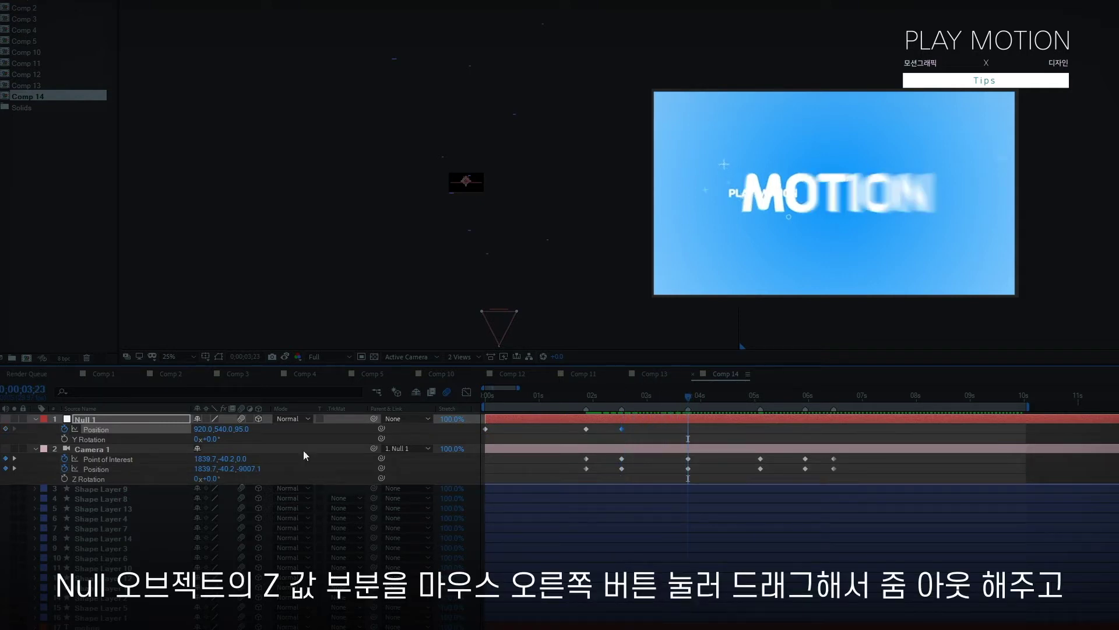
left_click_drag(244, 429, 175, 432)
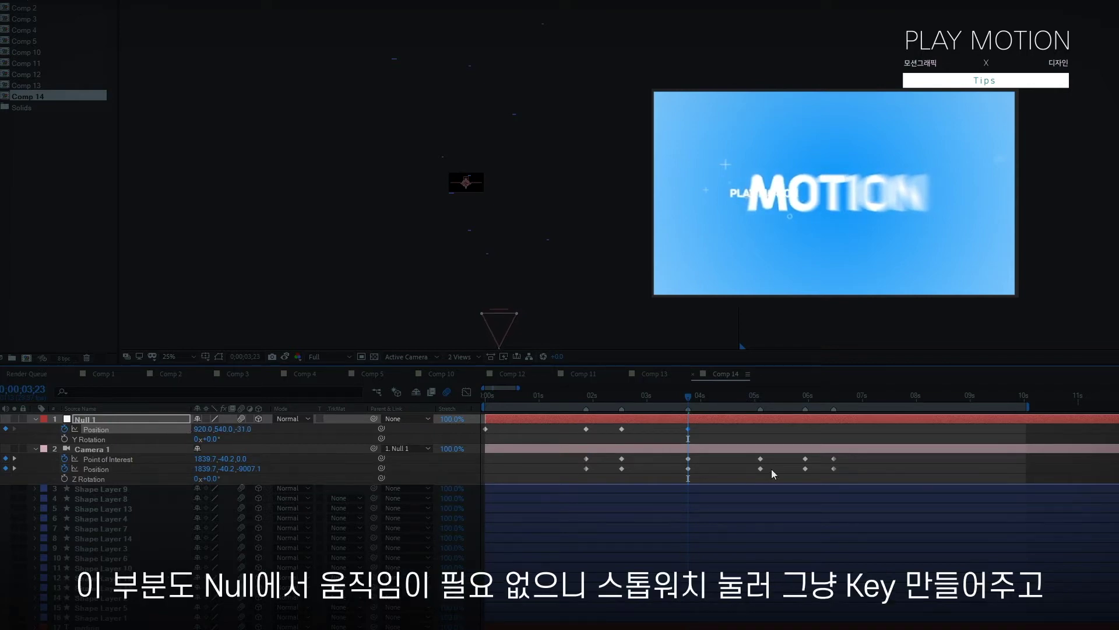
left_click_drag(720, 403, 761, 402)
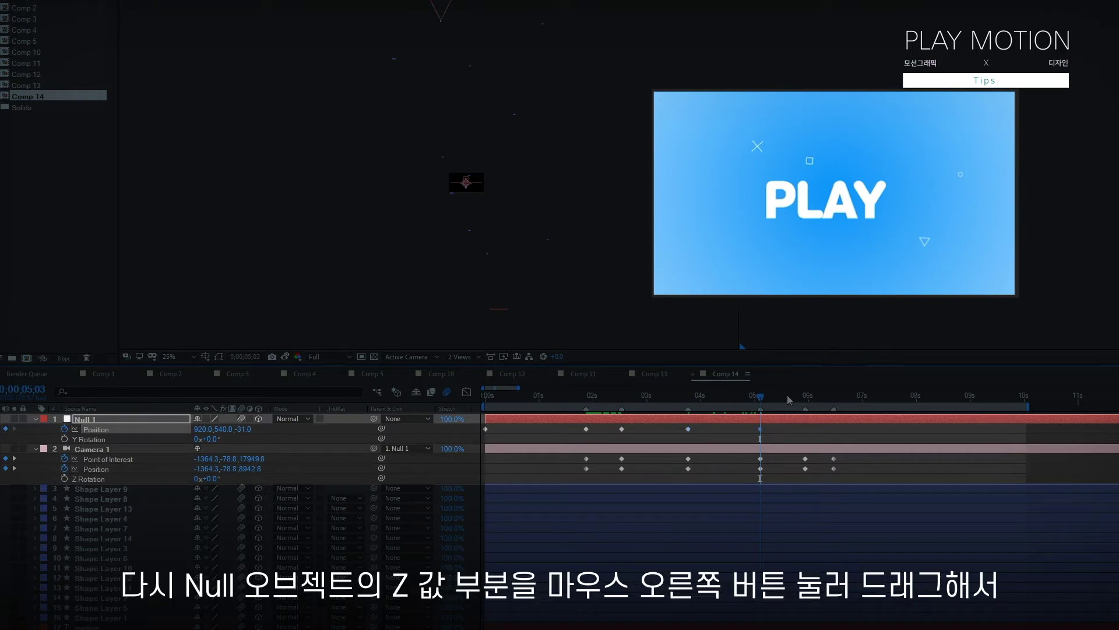
Set Null 1's Z position to -162.0 at 0;00;05;28 for a slight zoom-out, and add a holding Position key at 0;00;06;14
left_click_drag(802, 401, 802, 400)
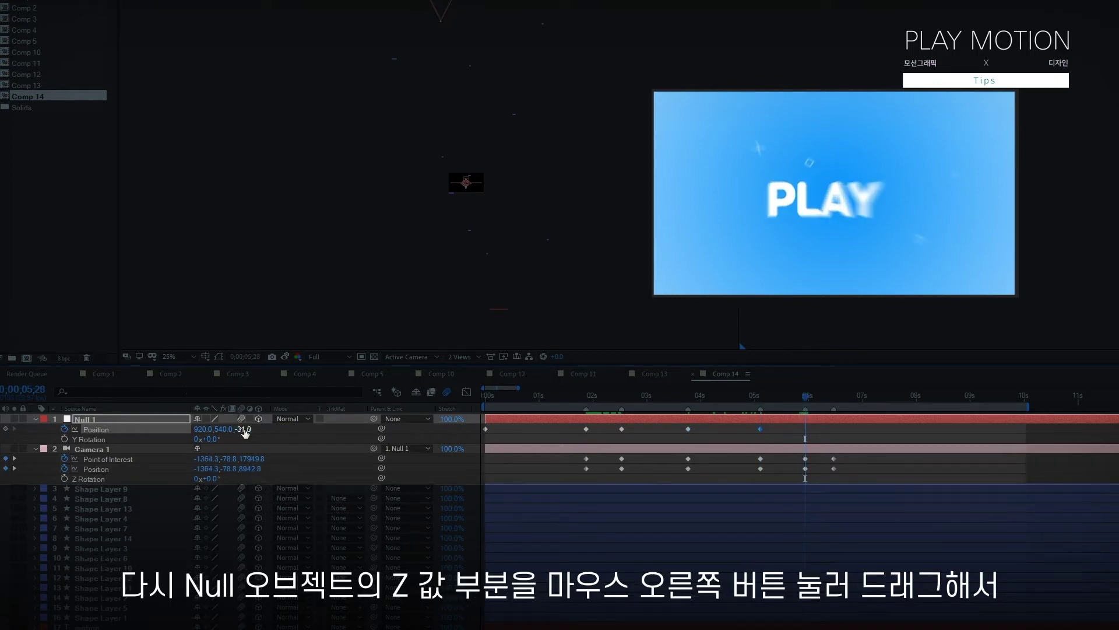
left_click_drag(243, 429, 161, 425)
left_click_drag(806, 398, 833, 398)
left_click(6, 429)
Set Null 1's Z position to -324.0 at 0;00;10;00 for a slow closing zoom-out, and preview the animation
left_click_drag(1017, 402, 1025, 401)
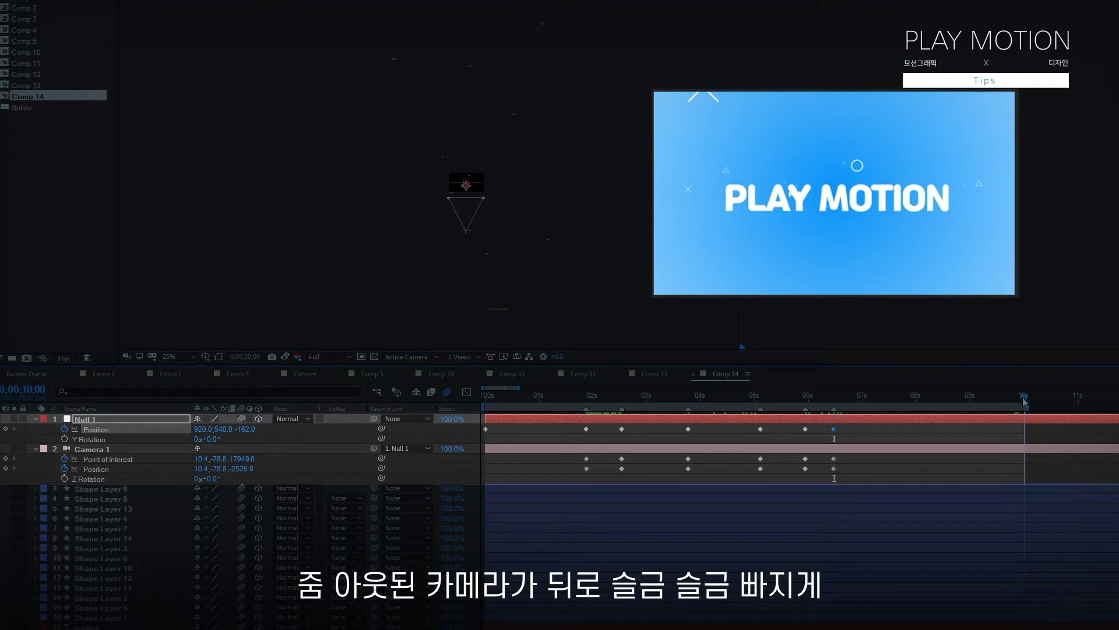
left_click_drag(247, 428, 221, 428)
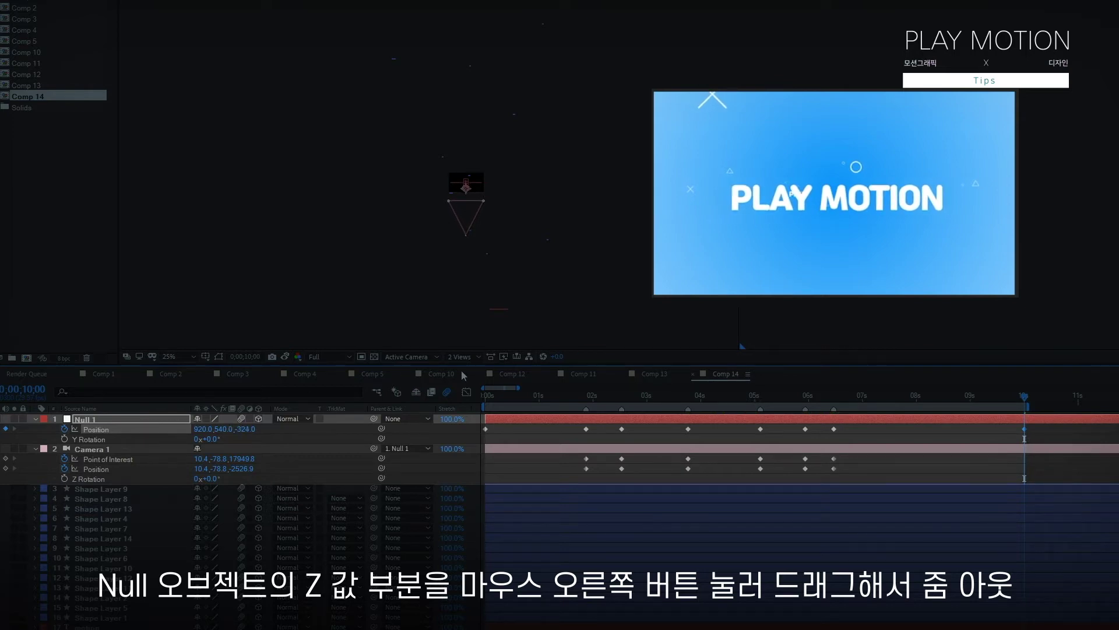
key("space")
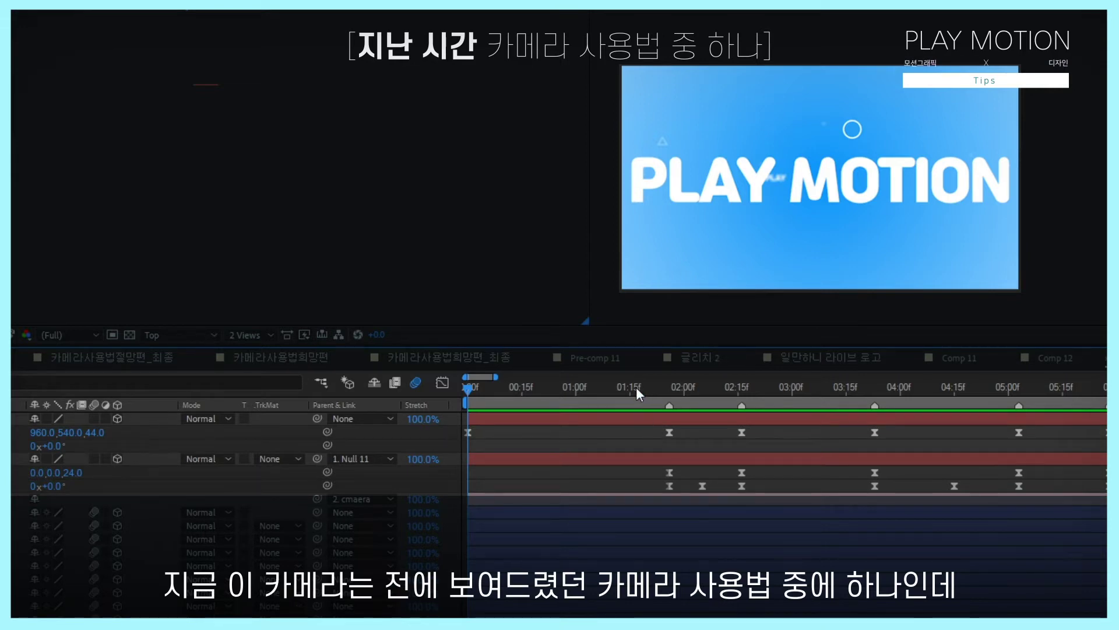
In the previous camera rig comp, curve the motion path at the camera null's 0;00;03;23 Position key with the Convert Vertex Tool
left_click_drag(636, 386, 874, 390)
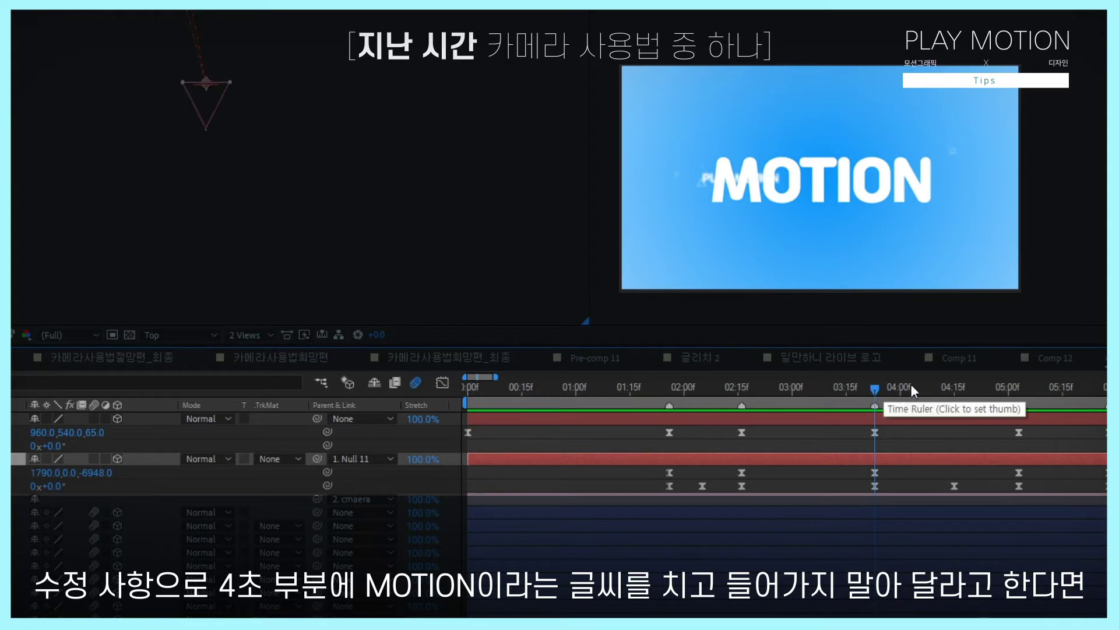
left_click(878, 386)
mouse_move(890, 384)
left_mouse_down()
mouse_move(924, 386)
mouse_move(870, 386)
left_mouse_up()
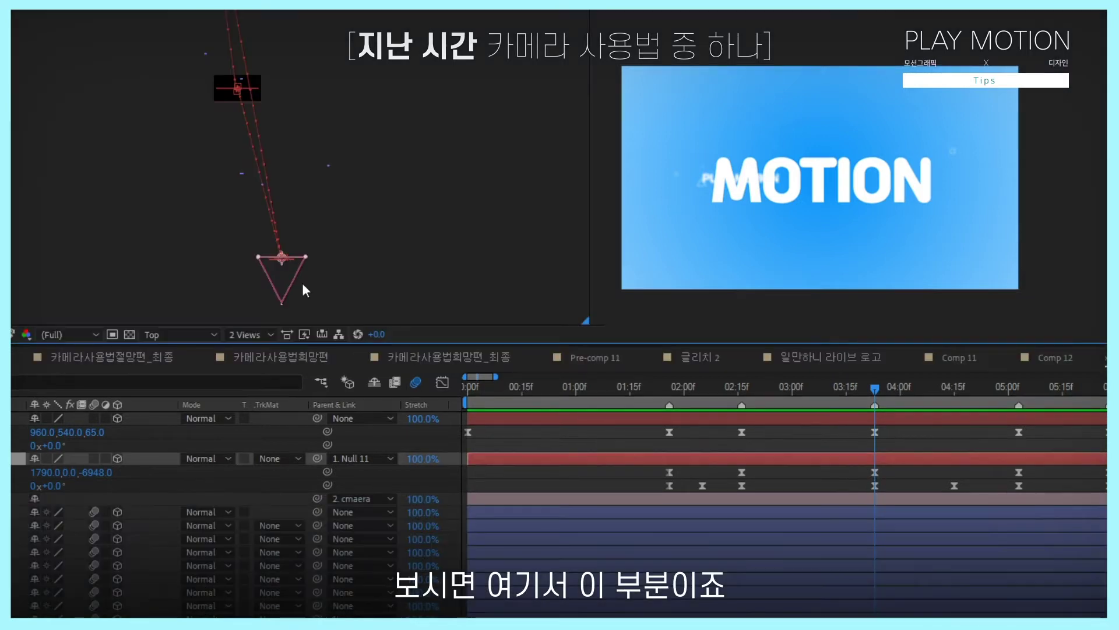
mouse_move(888, 387)
left_mouse_down()
mouse_move(957, 390)
mouse_move(875, 399)
left_mouse_up()
left_click_drag(885, 501, 861, 467)
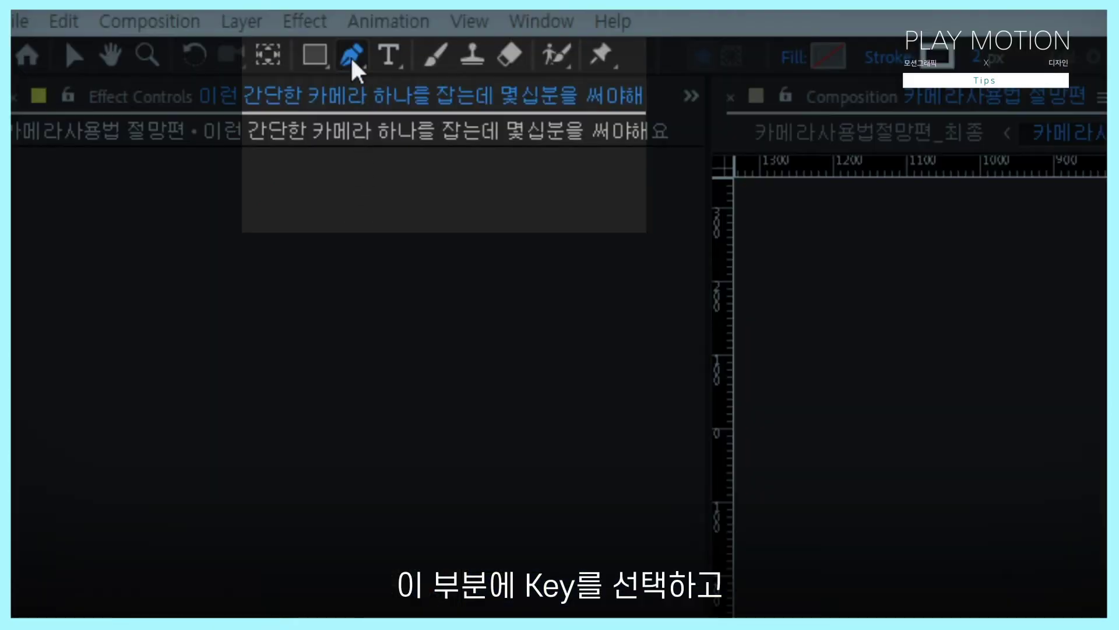
left_click(351, 56)
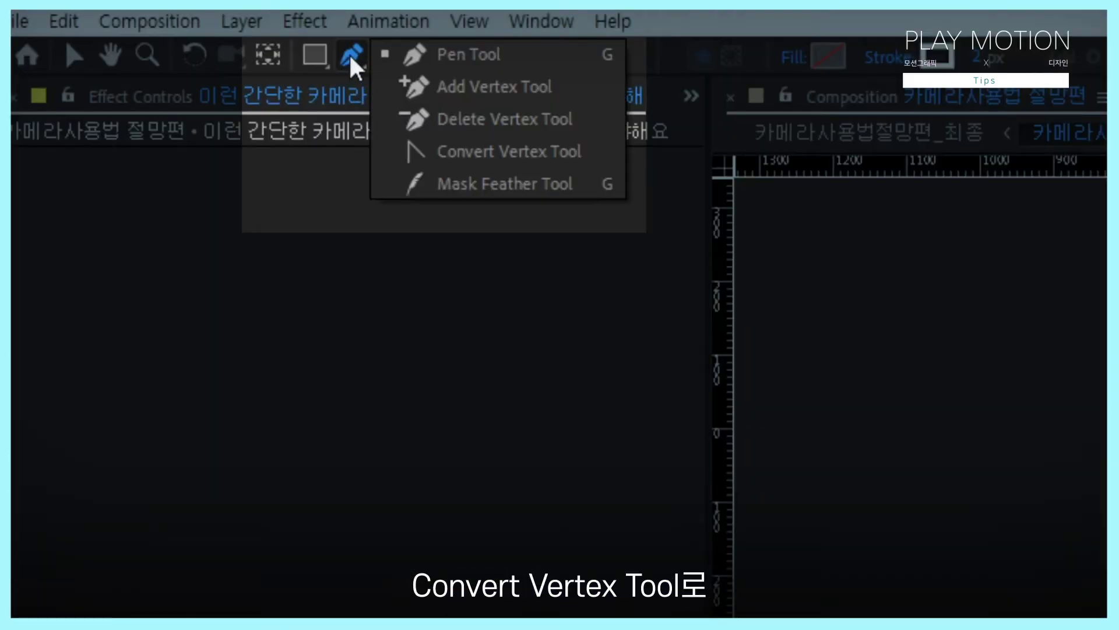
left_click(460, 150)
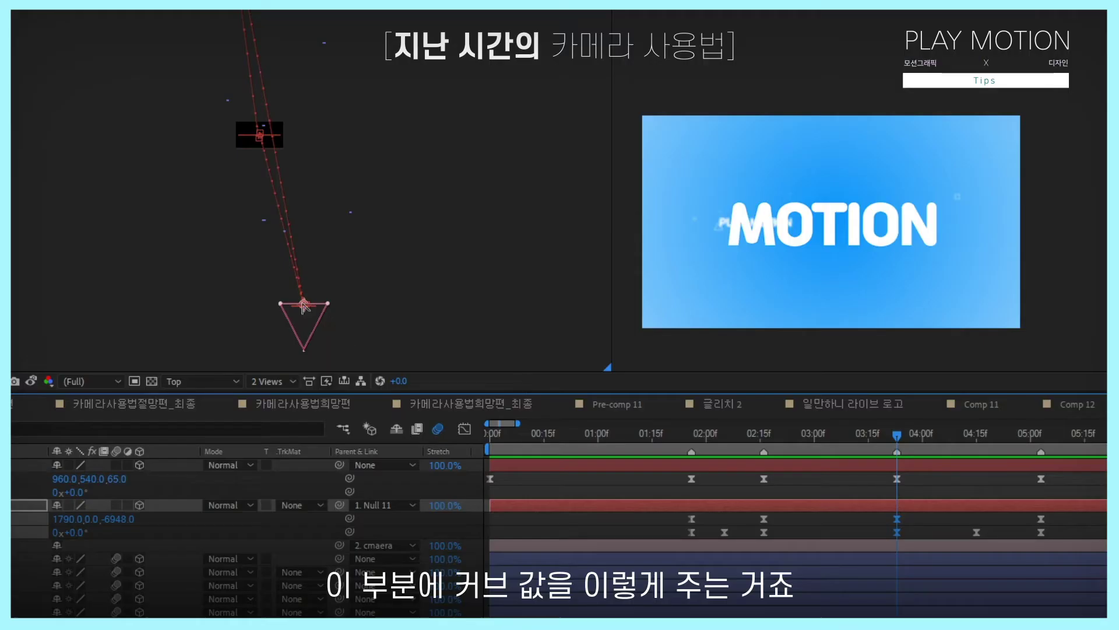
left_click_drag(303, 305, 167, 74)
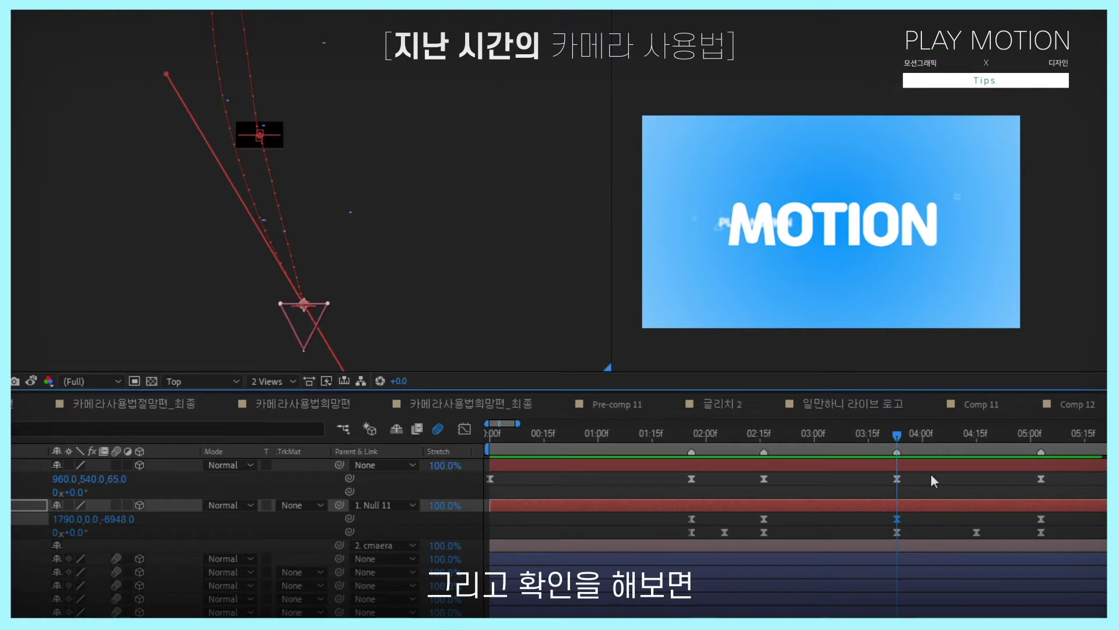
Compare the camera null's Position between 0;00;02;16 and 0;00;03;23 and scrub that range to check for drift
mouse_move(898, 439)
left_mouse_down()
mouse_move(1039, 438)
mouse_move(896, 441)
left_mouse_up()
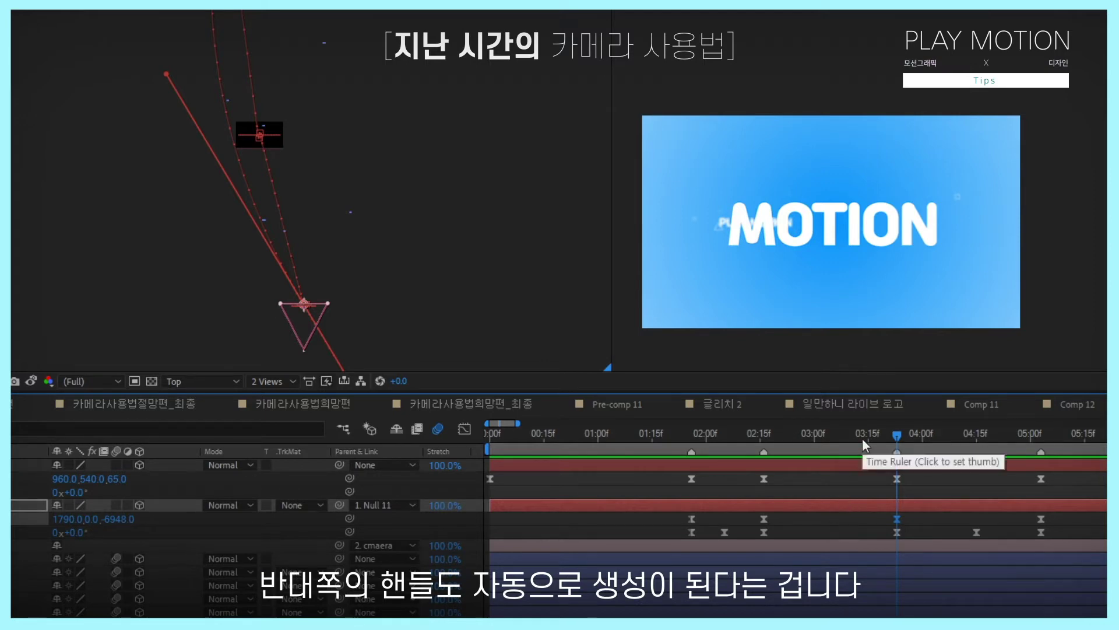
left_click_drag(854, 438, 764, 443)
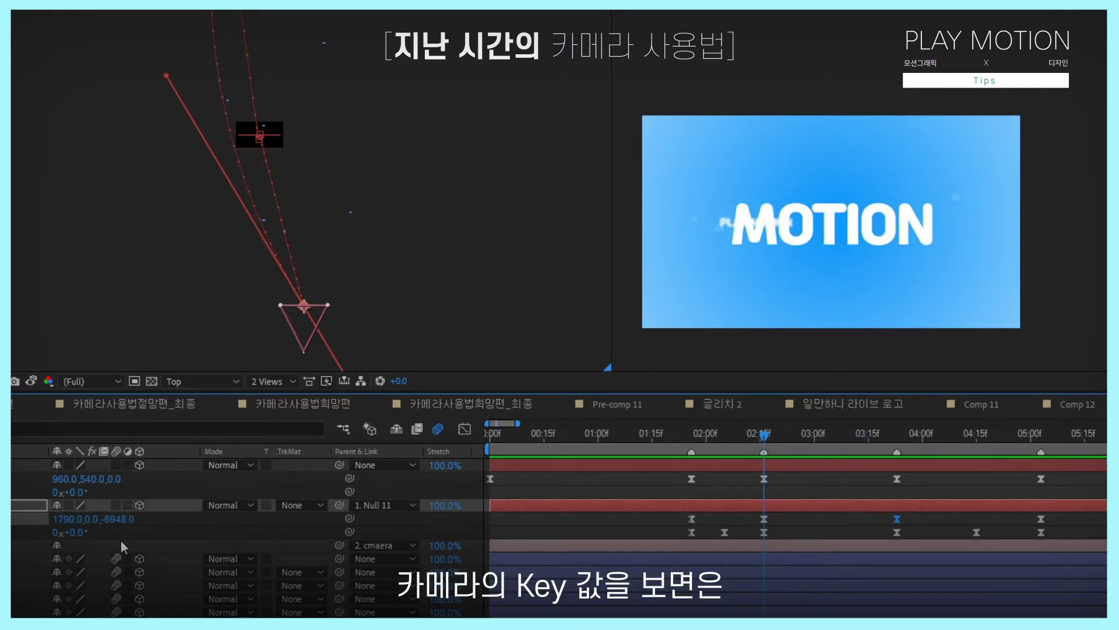
left_click(896, 435)
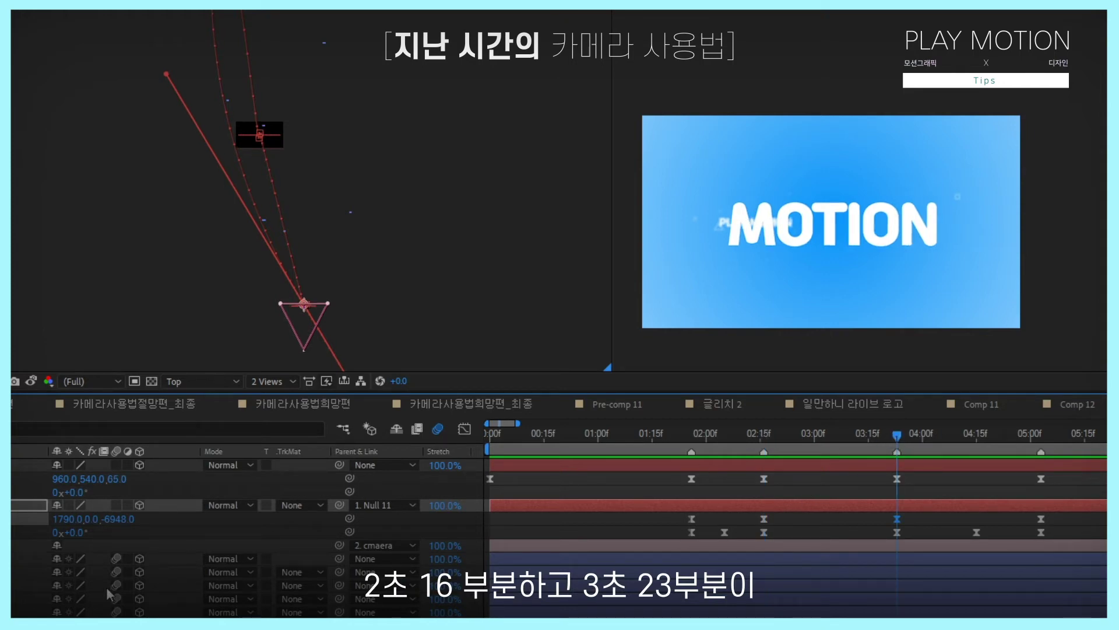
left_click(764, 437)
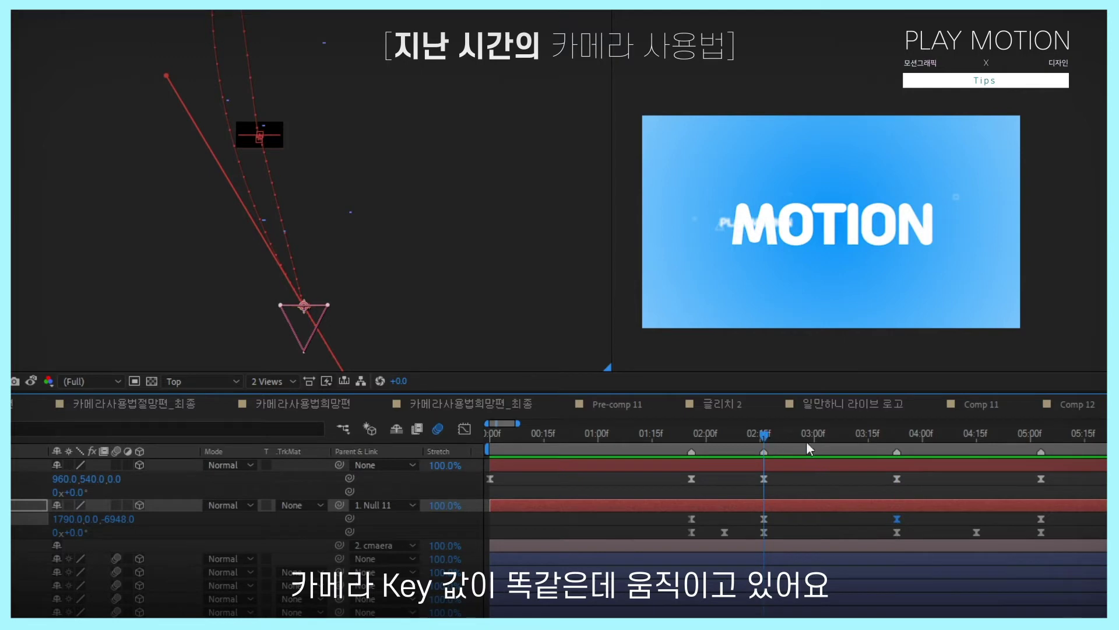
left_click_drag(816, 432, 857, 453)
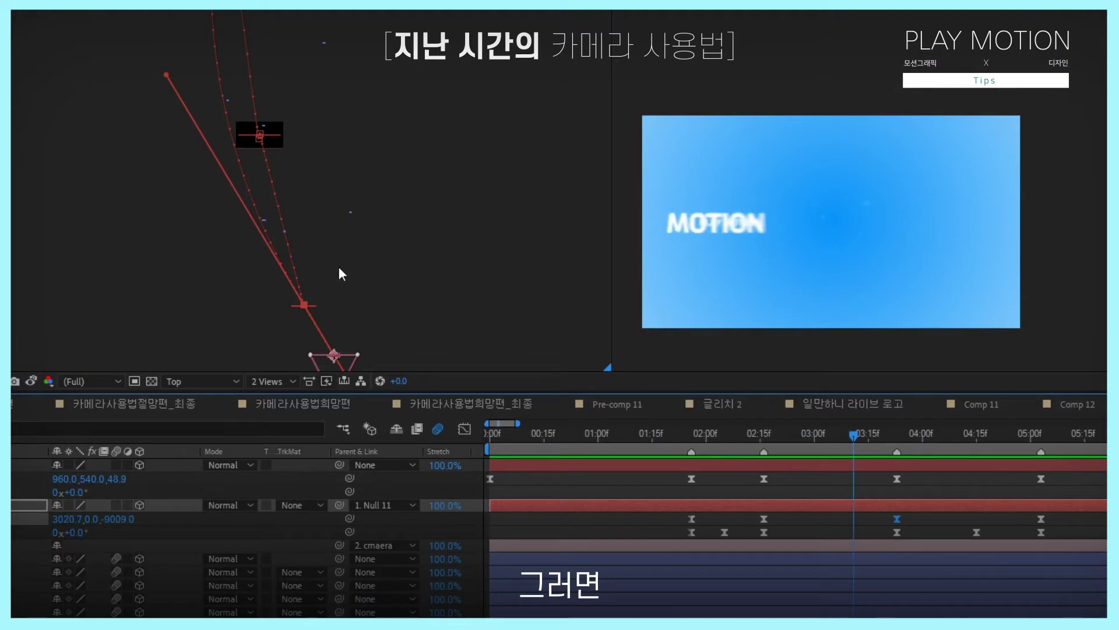
Pull the opposite motion path handle back onto the camera null's keyframe with the Convert Vertex Tool to remove the drift
left_click_drag(335, 275, 311, 40)
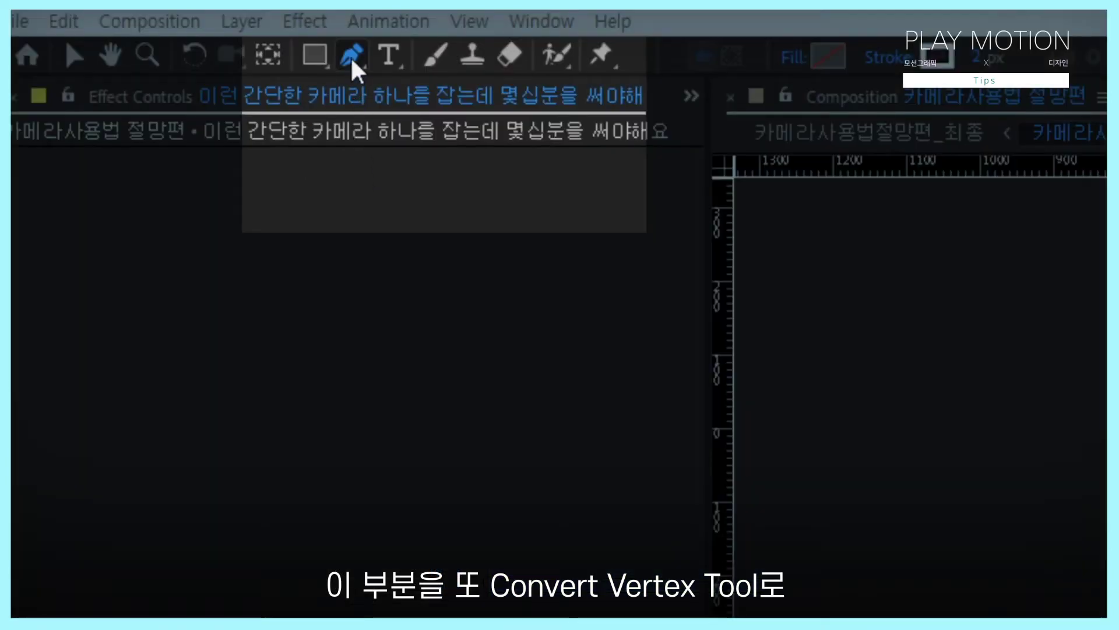
left_click(351, 56)
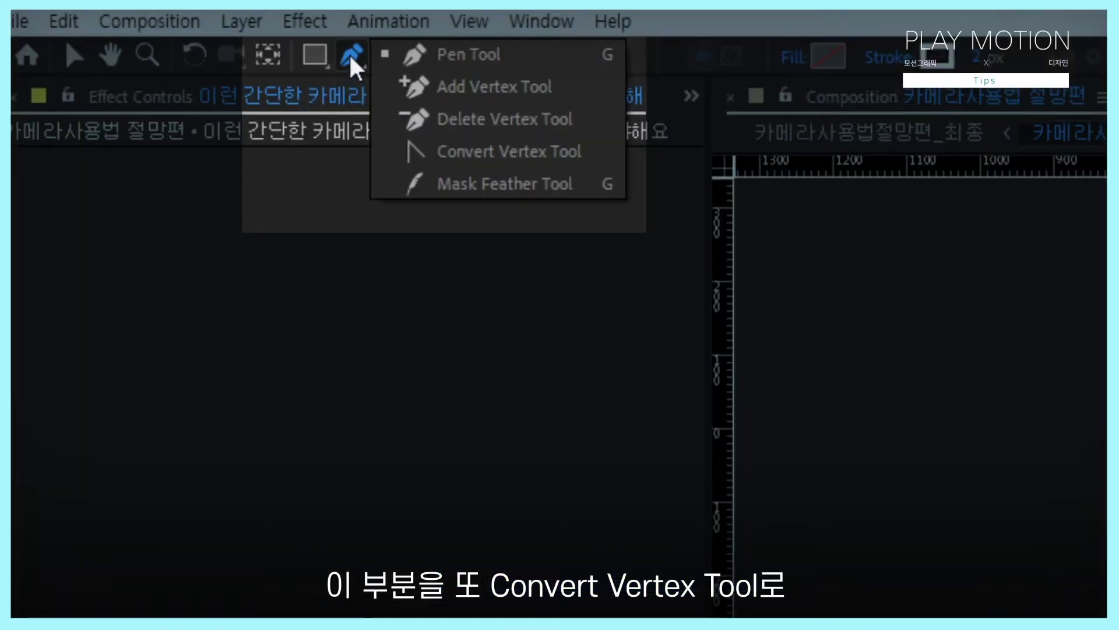
left_click(460, 151)
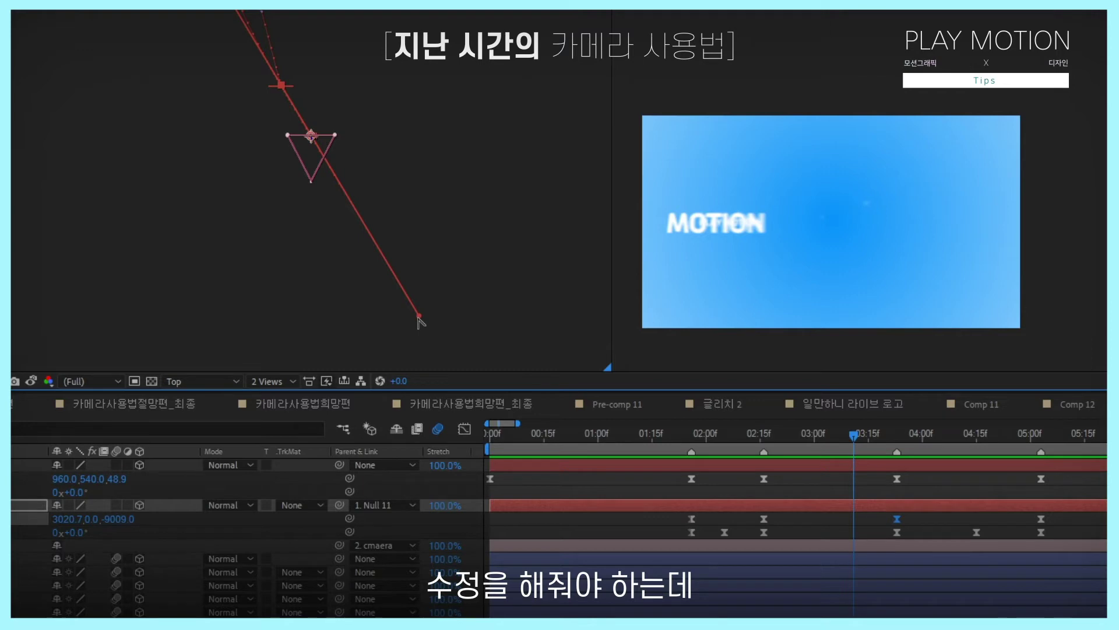
left_click_drag(419, 319, 292, 96)
scroll(292, 97, "up", 5)
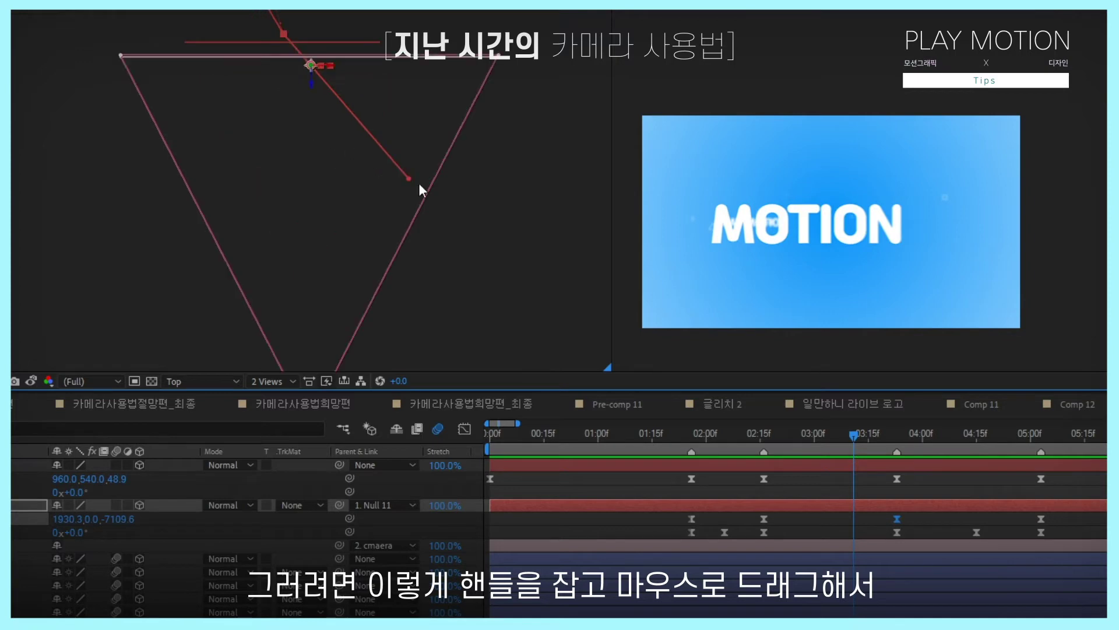
left_click_drag(311, 73, 283, 35)
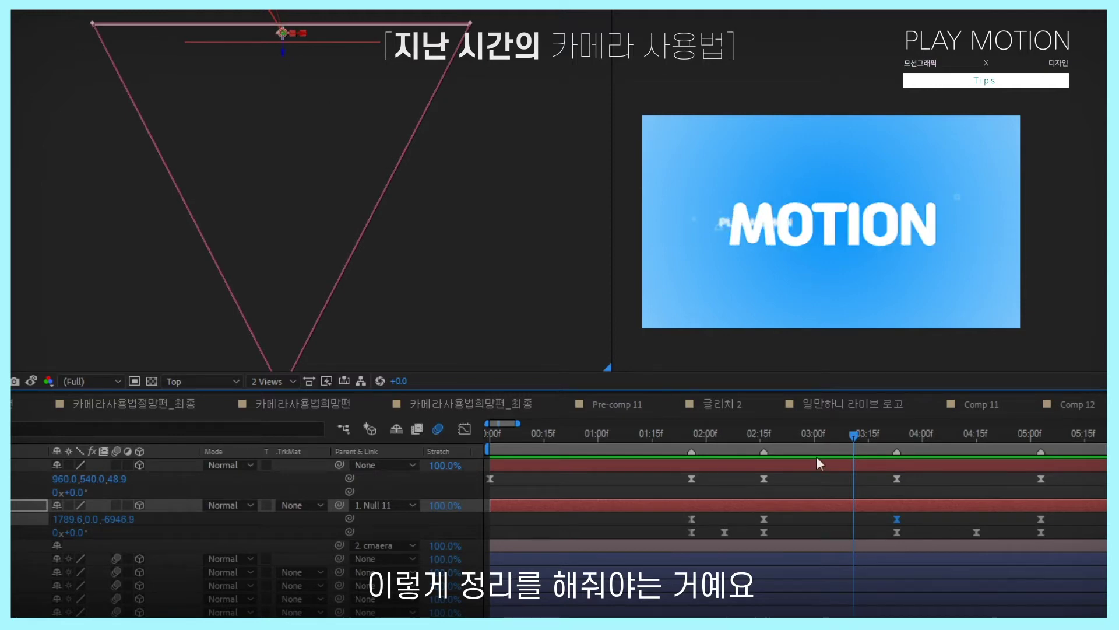
Play back and scrub the section after 0;00;02;16 to check the camera's corrected path
left_click(757, 434)
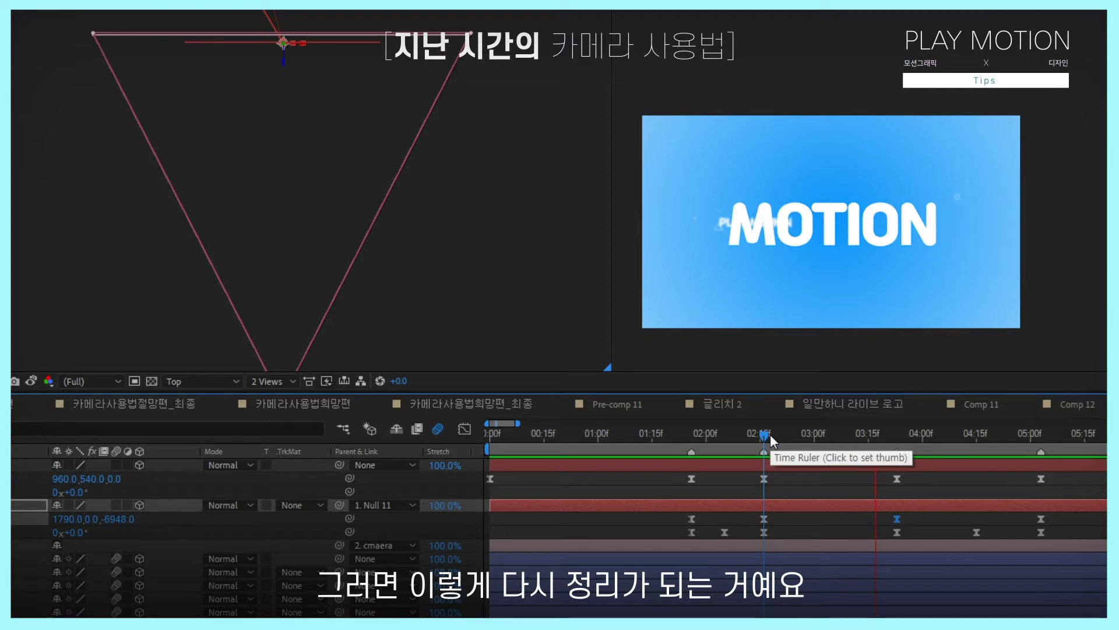
left_click(797, 436)
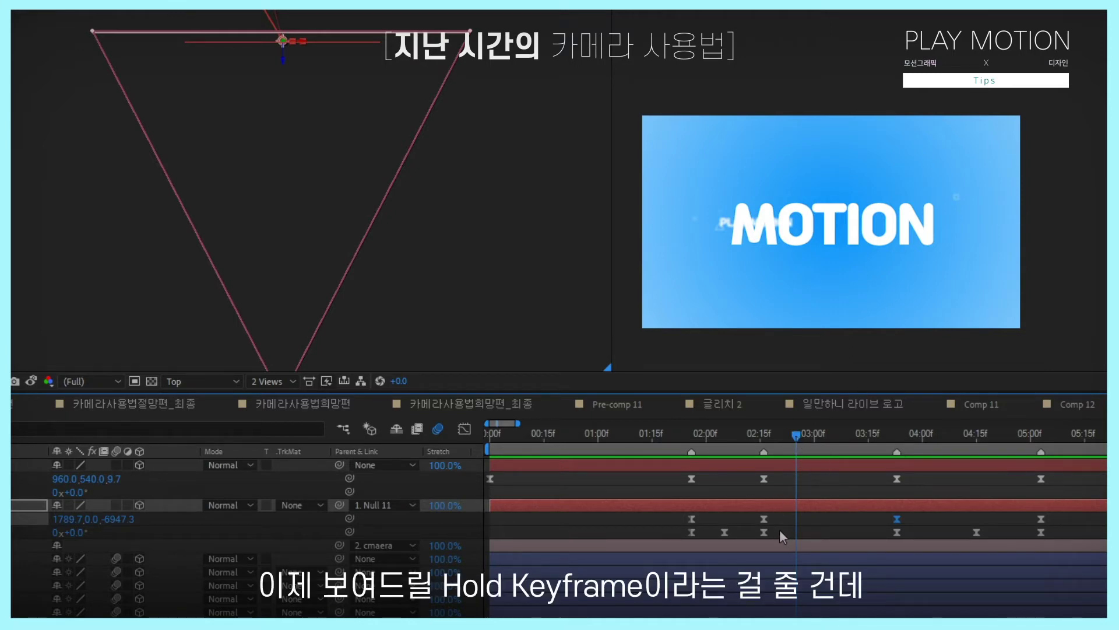
left_click(764, 435)
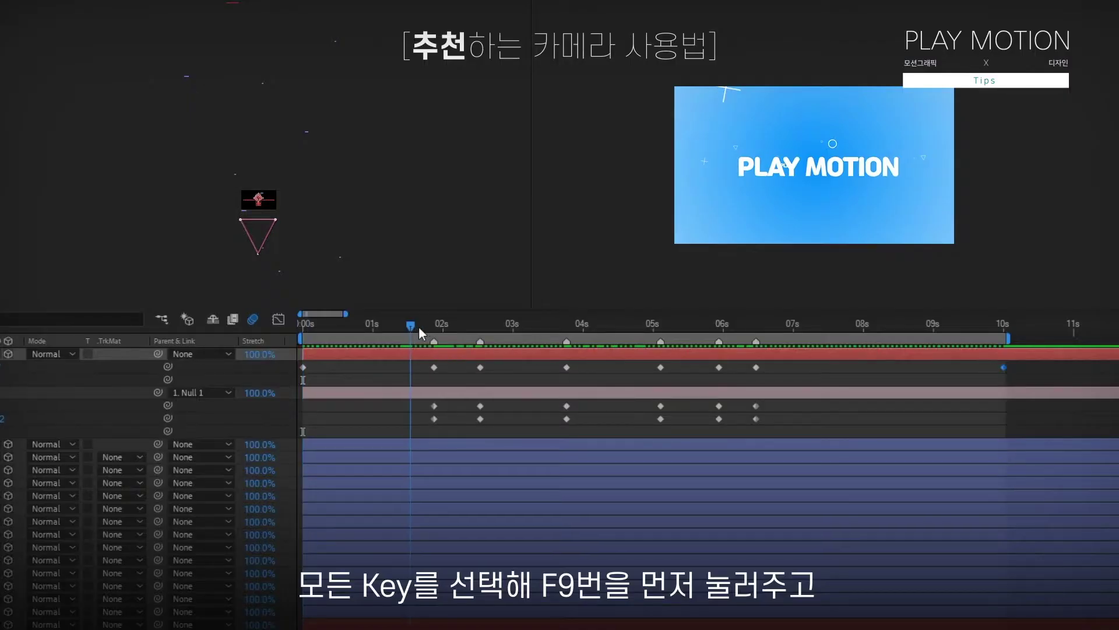
Apply Easy Ease to all Null 1 and camera keyframes in the recommended rig, and preview the motion
left_click(433, 324)
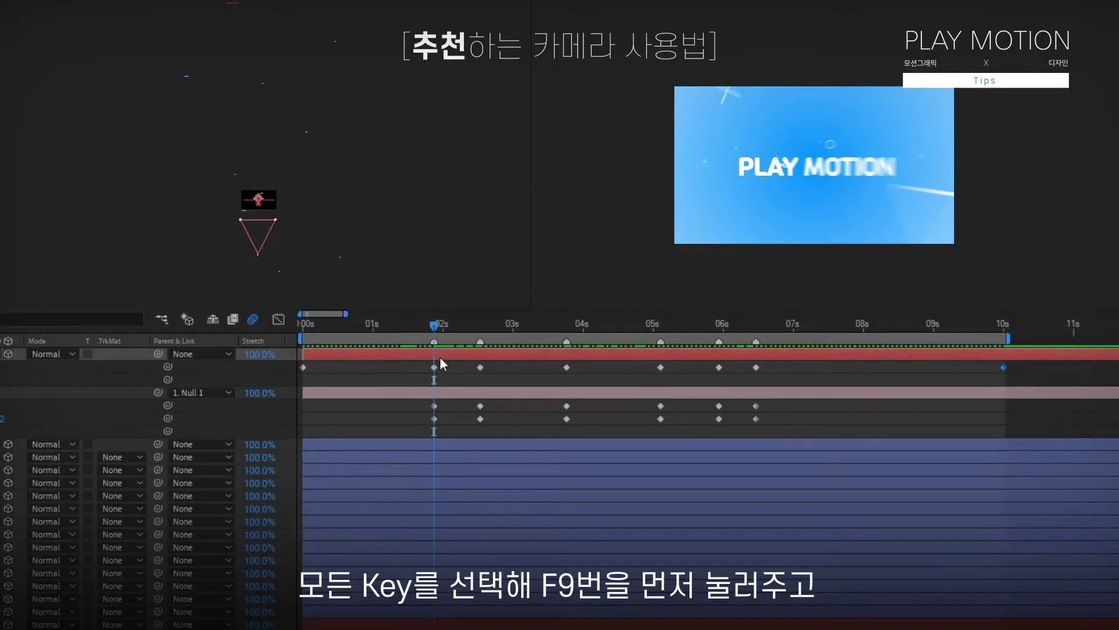
key("F9")
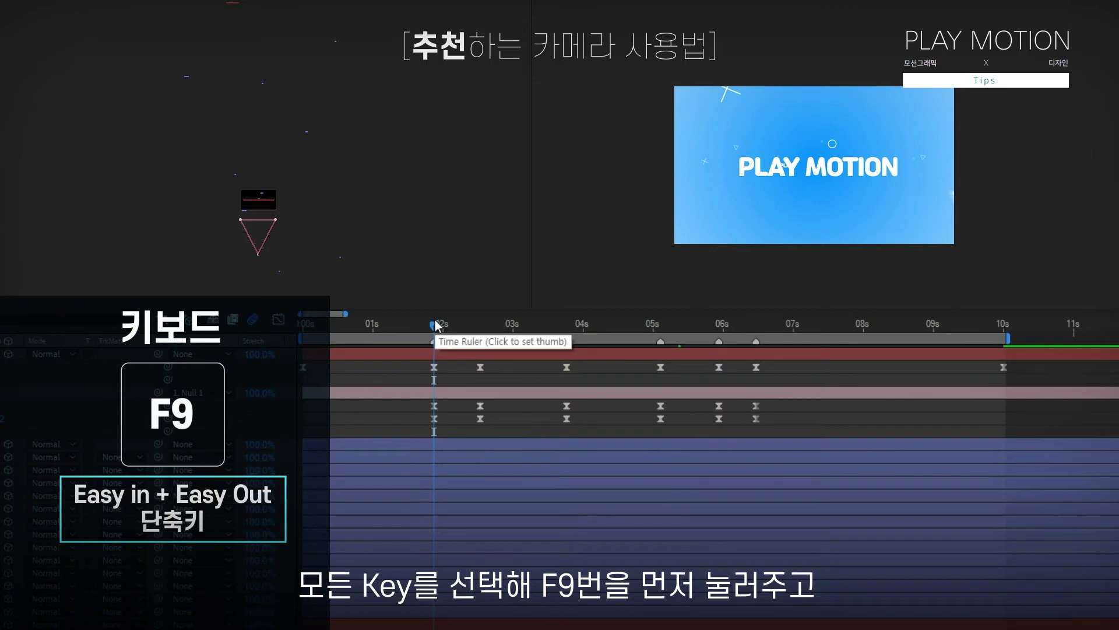
key("space")
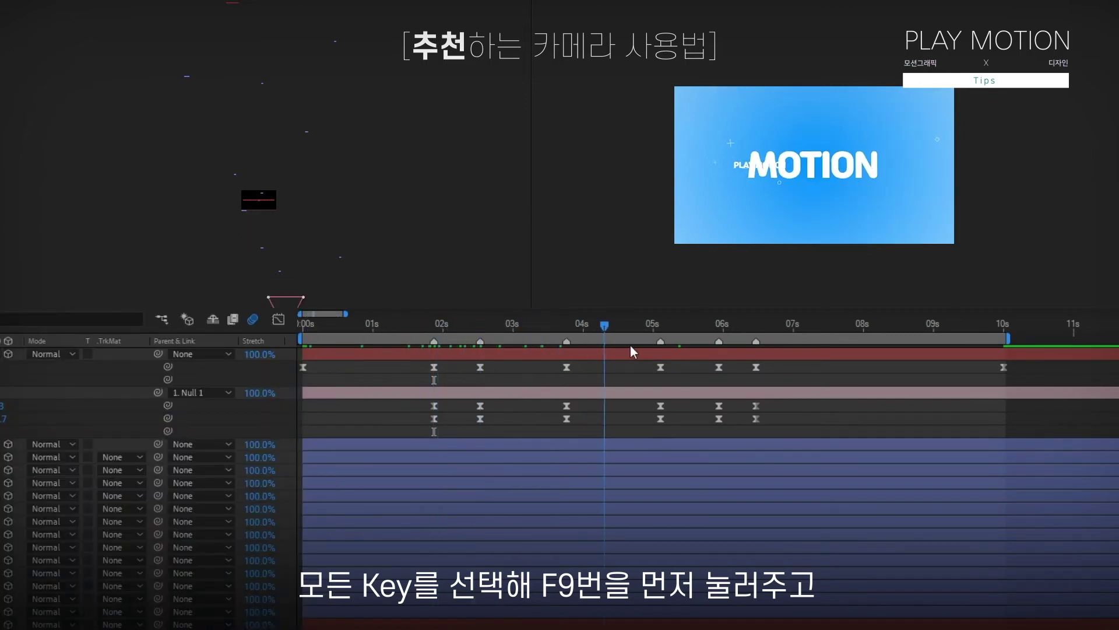
Toggle the camera's Point of Interest and Position keys at 0;00;02;16 and 0;00;05;03 to hold keyframes
left_click_drag(723, 341, 525, 338)
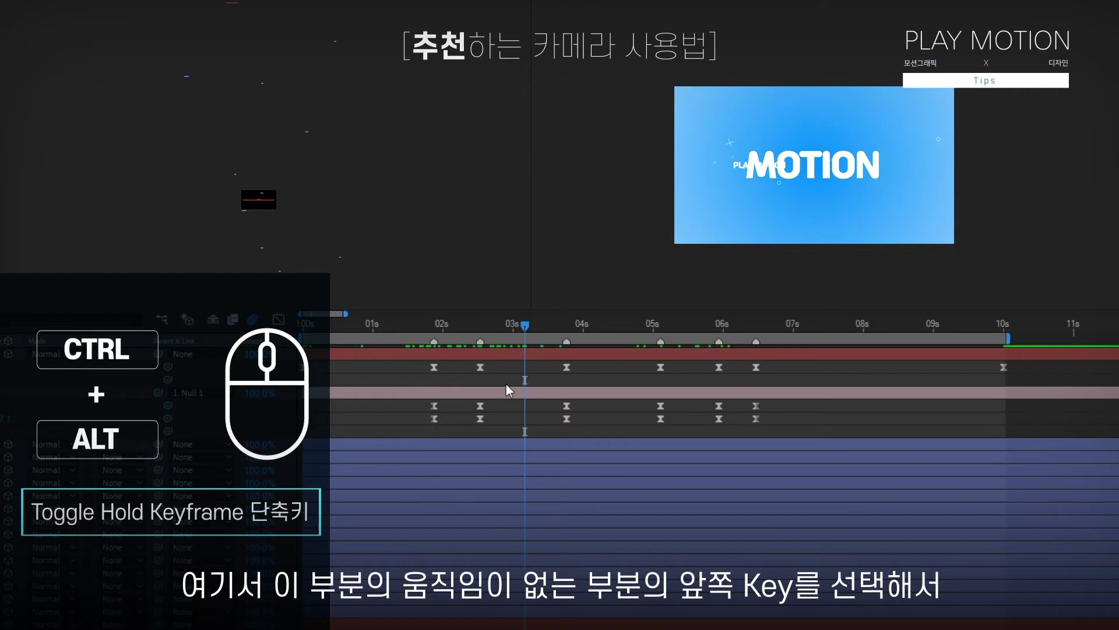
left_click_drag(470, 429, 493, 400)
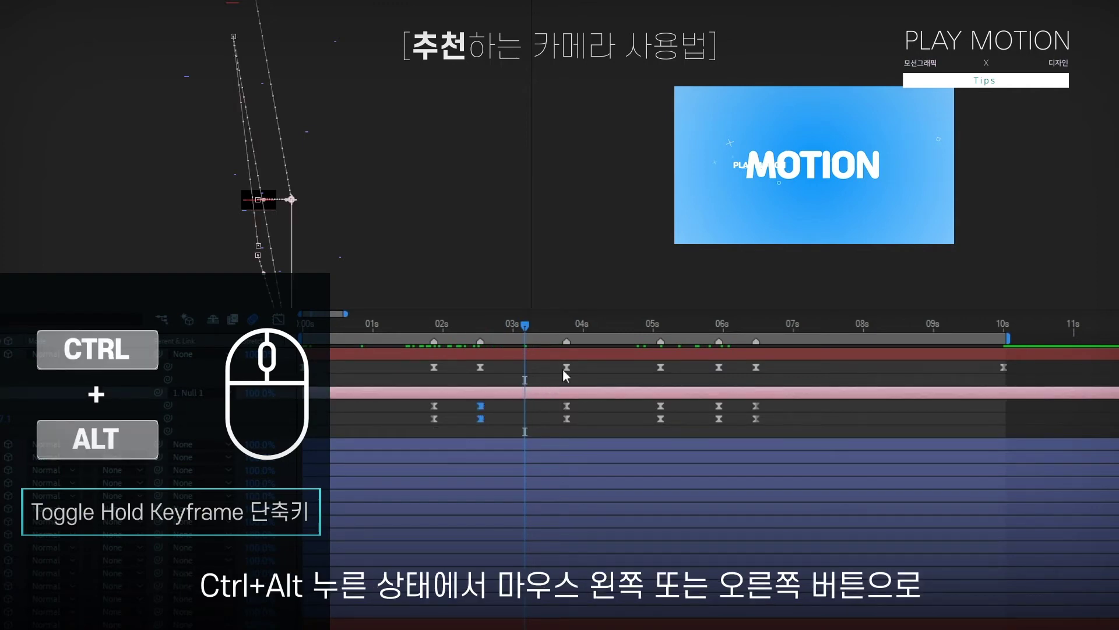
left_click_drag(573, 334, 661, 334)
left_click_drag(683, 427, 674, 419)
left_click(661, 406)
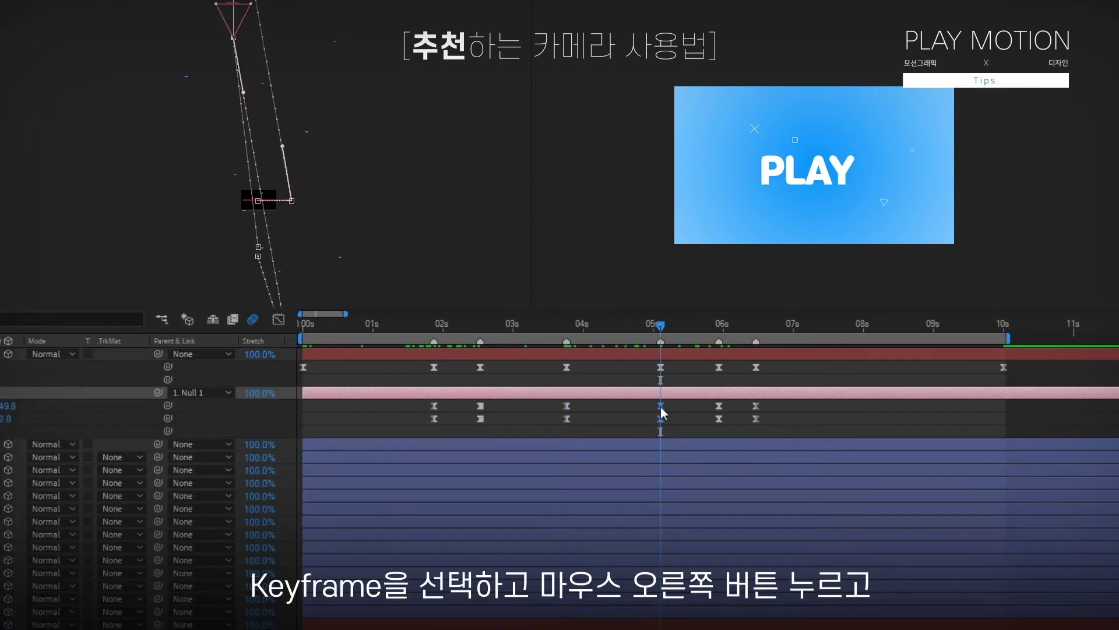
right_click(661, 407)
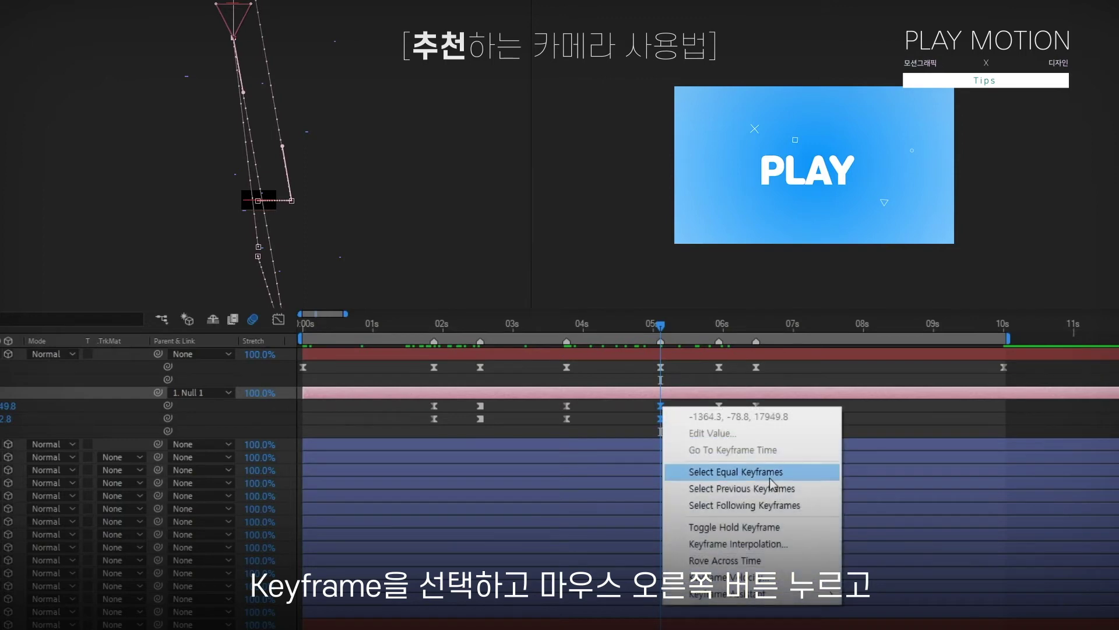
left_click(773, 528)
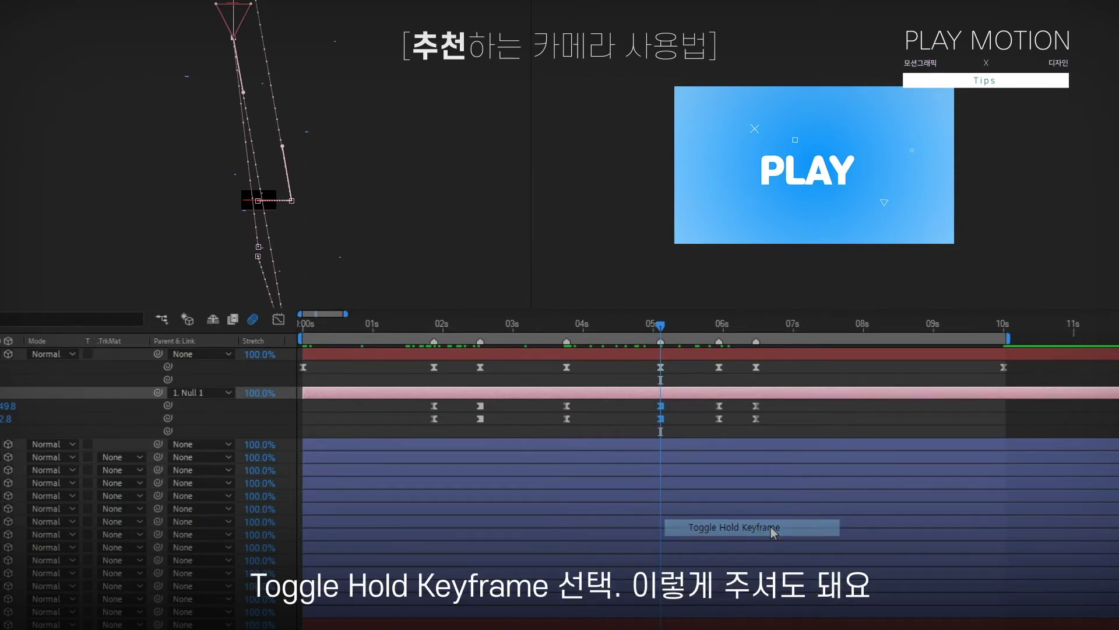
Toggle the camera's Point of Interest and Position keys at 0;00;06;14 to hold keyframes, and preview the animation
left_click_drag(673, 332, 756, 330)
left_click_drag(774, 422, 748, 402)
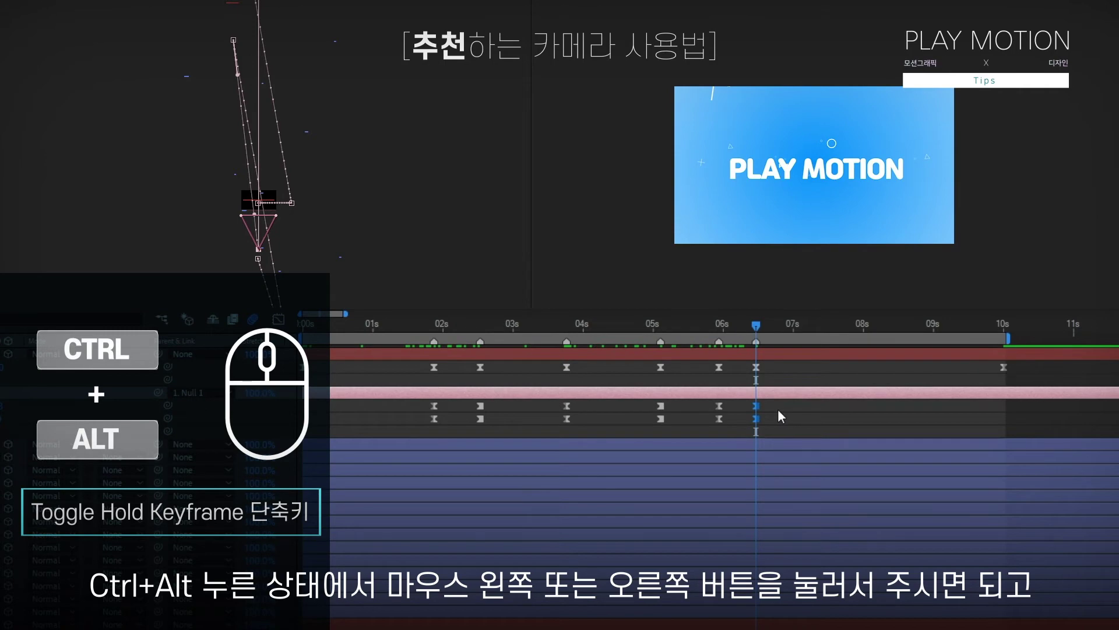
left_click_drag(421, 318, 320, 320)
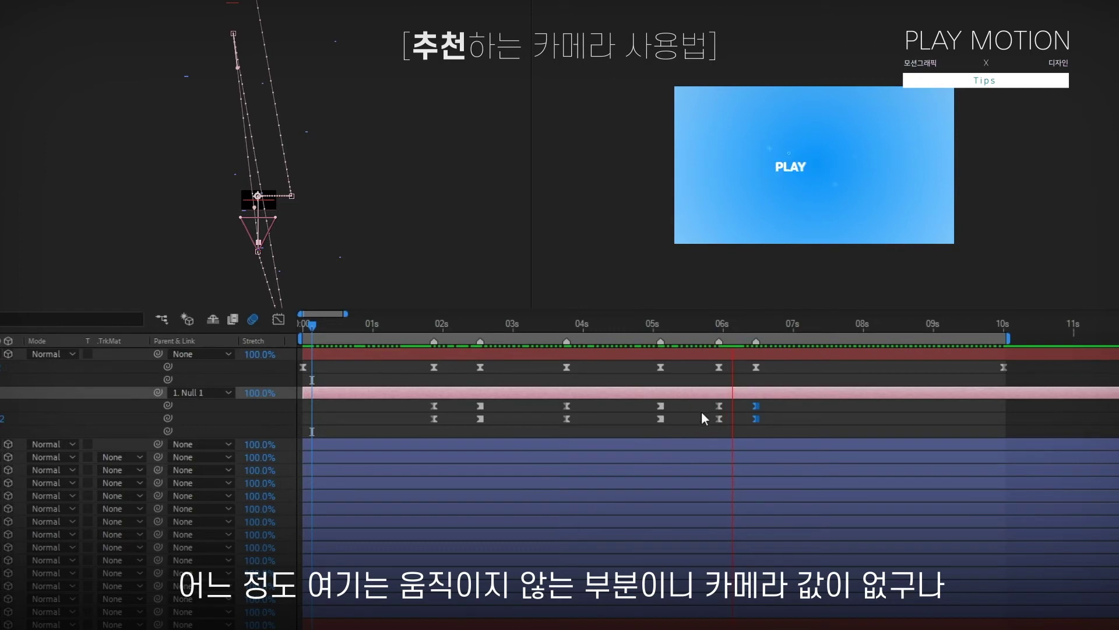
left_click(828, 414)
Scrub through the first four seconds and examine the camera's motion path in the Top view
left_click_drag(746, 331, 379, 331)
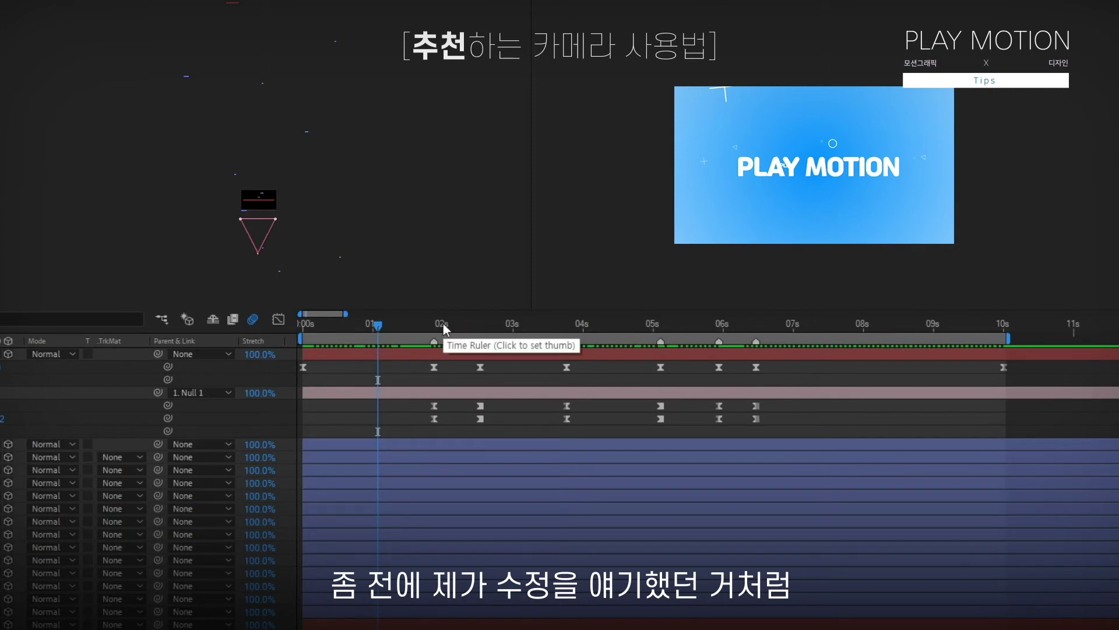
left_click_drag(440, 324, 529, 323)
left_click_drag(267, 287, 249, 231)
left_click(502, 395)
left_click(552, 325)
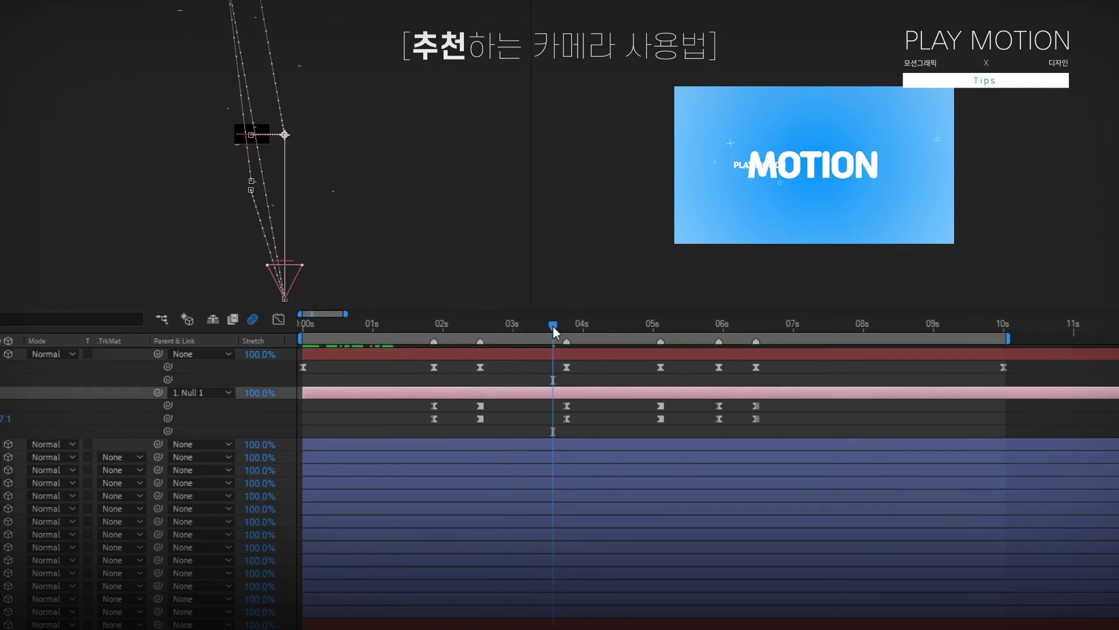
Curve the camera's Position path between the keys at 0;00;03;23 and 0;00;05;03 with the Convert Vertex Tool
left_click_drag(512, 334, 567, 328)
left_click_drag(589, 428, 553, 397)
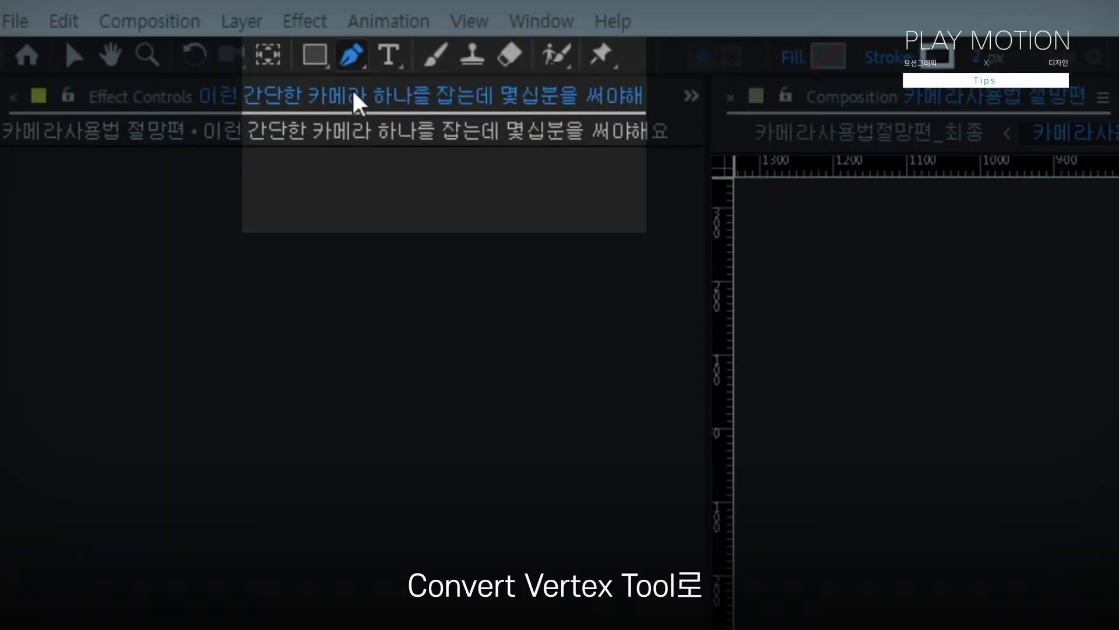
left_click(351, 56)
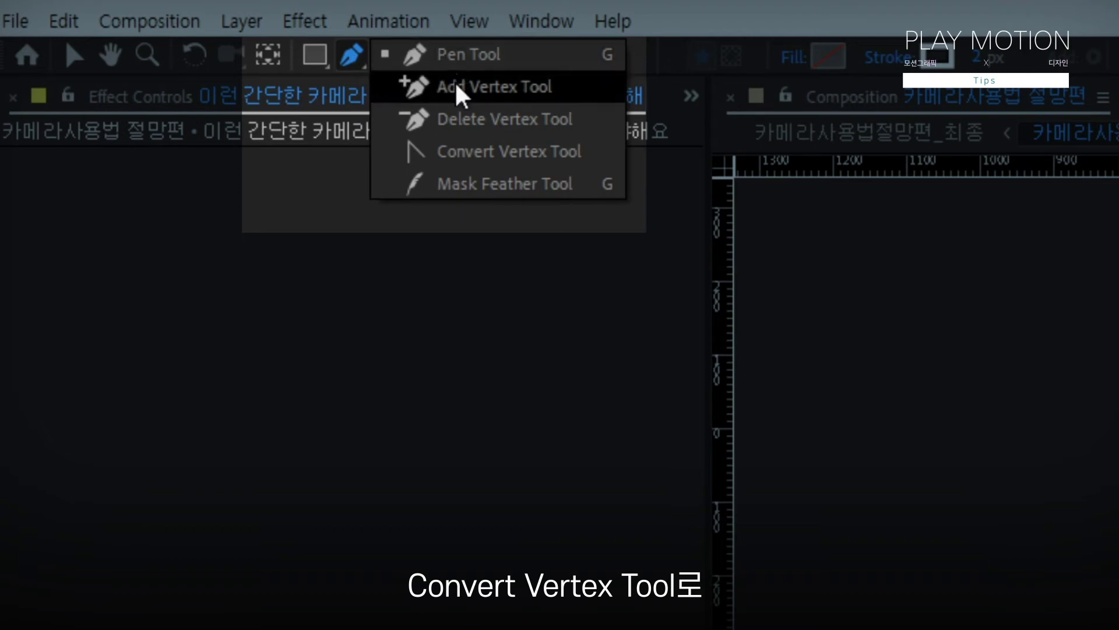
left_click(463, 152)
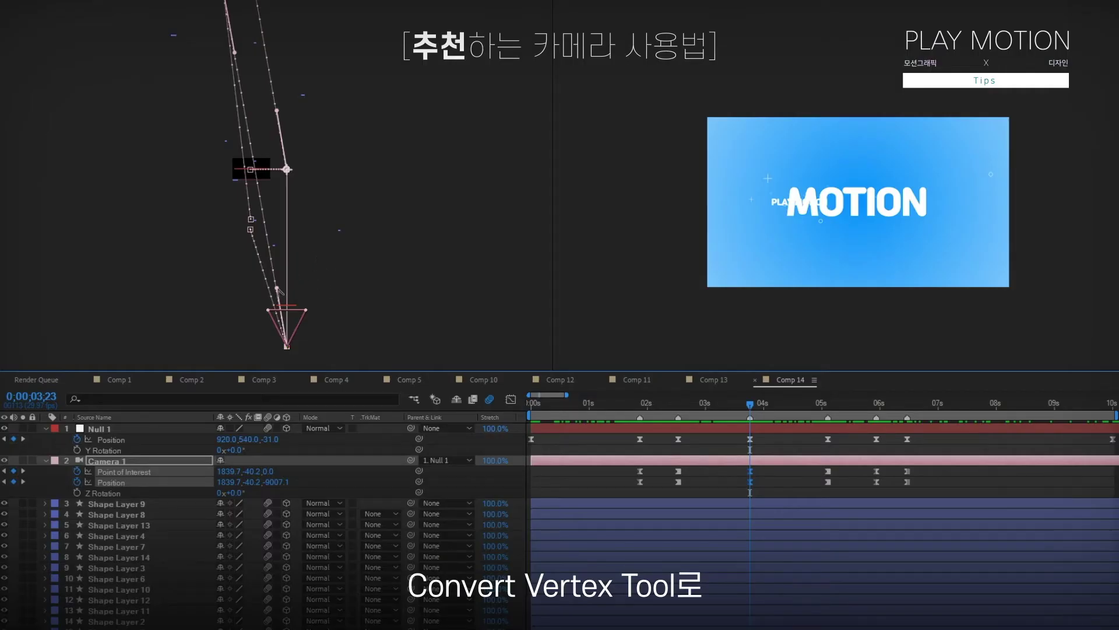
left_click_drag(278, 289, 194, 154)
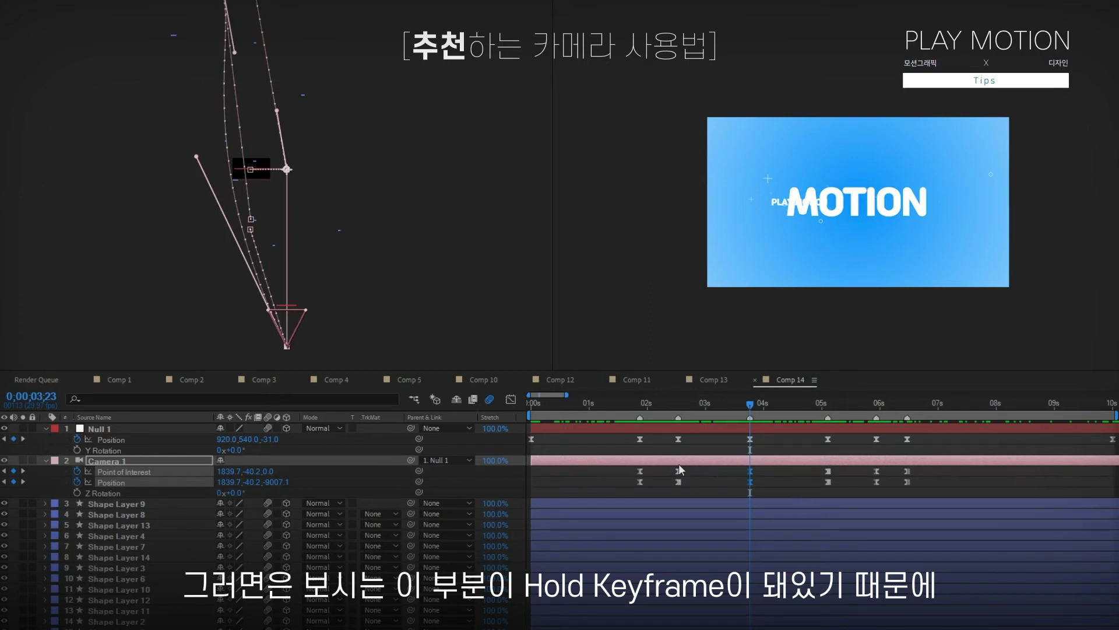
left_click_drag(236, 56, 219, 59)
left_click_drag(196, 157, 204, 174)
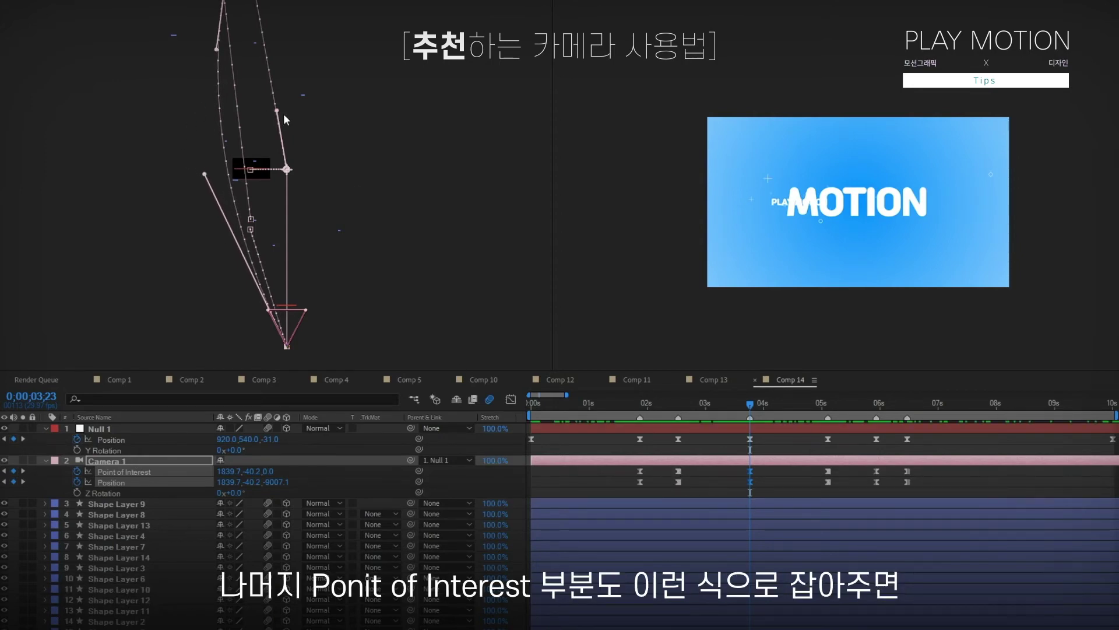
Bend the Point of Interest path after 0;00;03;23 to match the curved Position path, and preview the motion
scroll(257, 85, "down", 3)
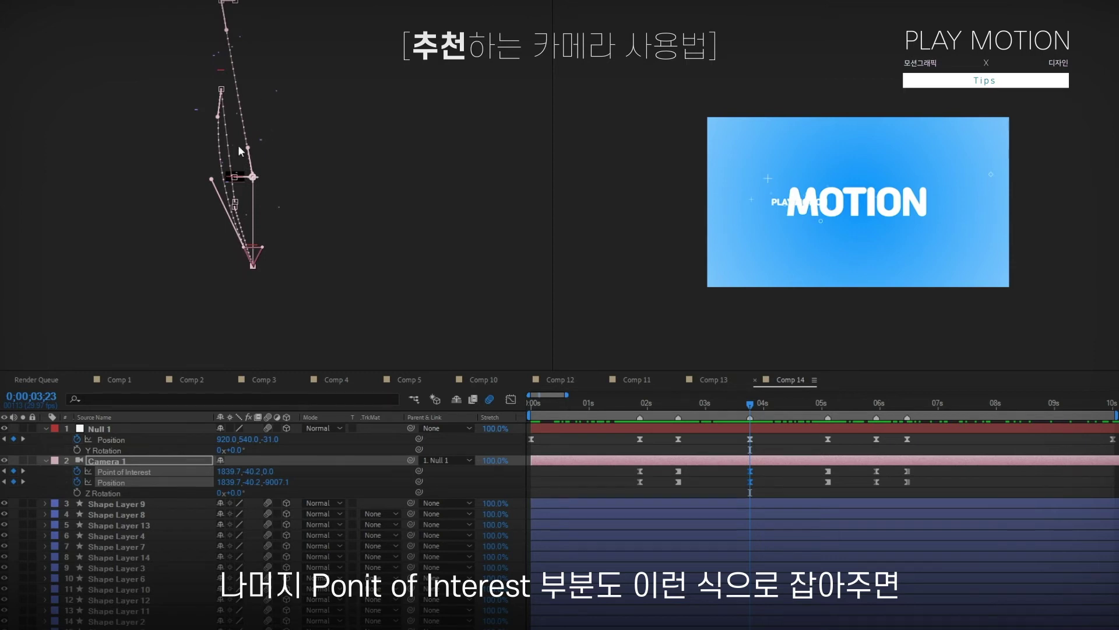
scroll(239, 147, "up", 3)
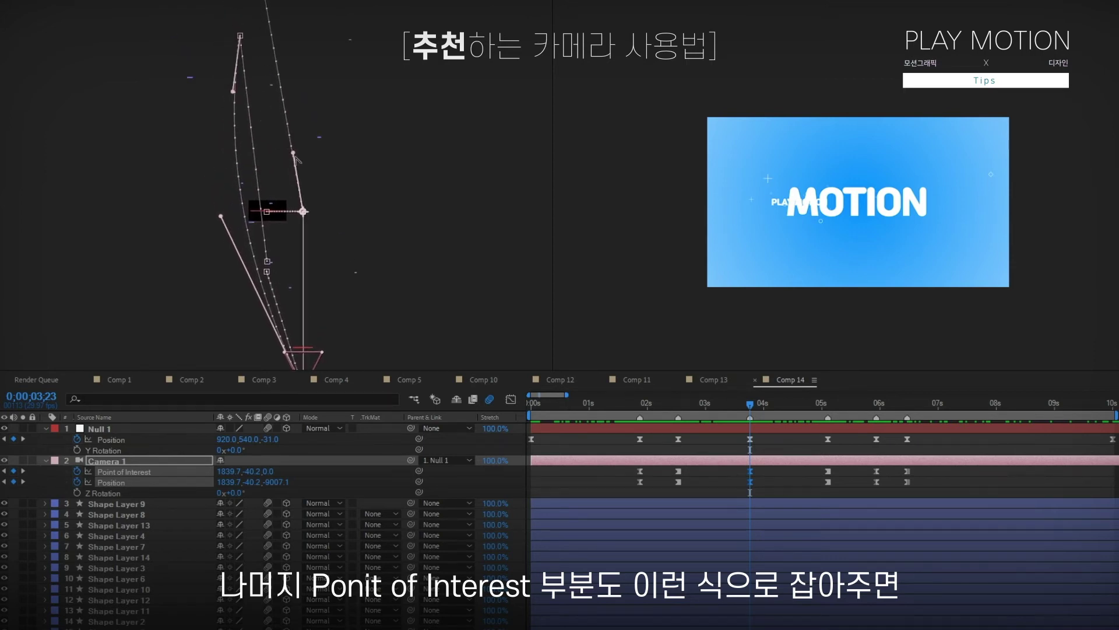
left_click_drag(296, 158, 240, 65)
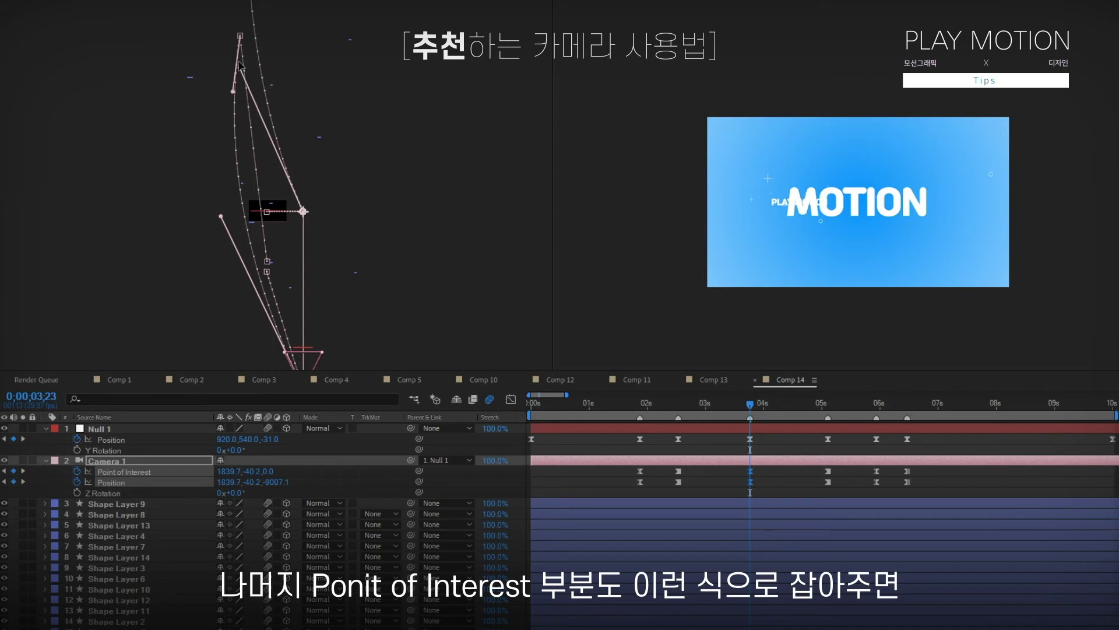
scroll(242, 44, "down", 3)
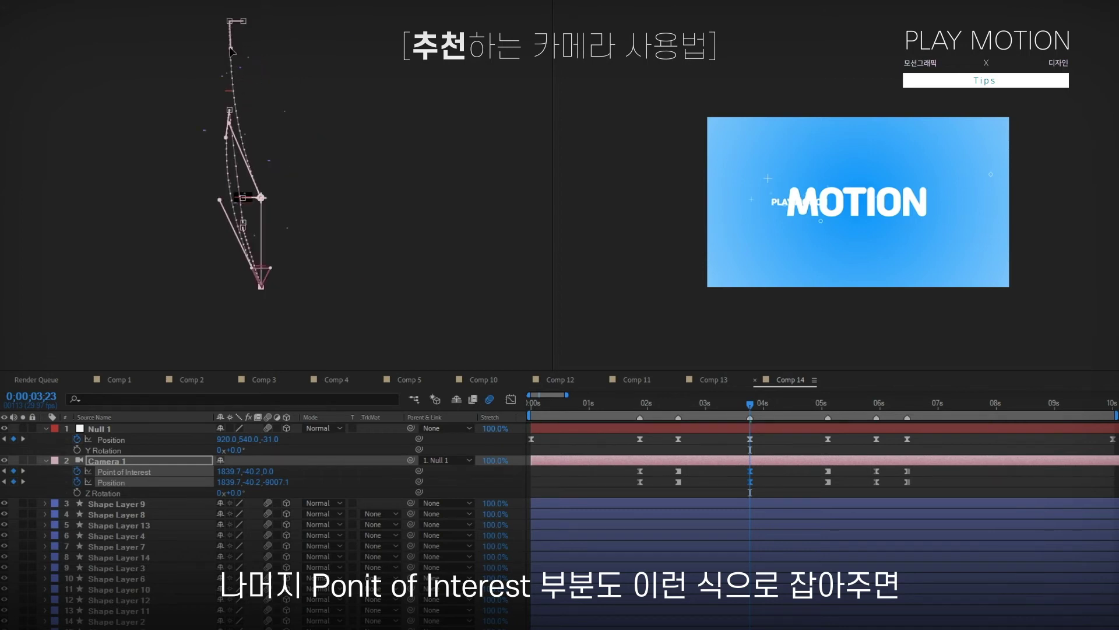
left_click_drag(750, 407, 939, 408)
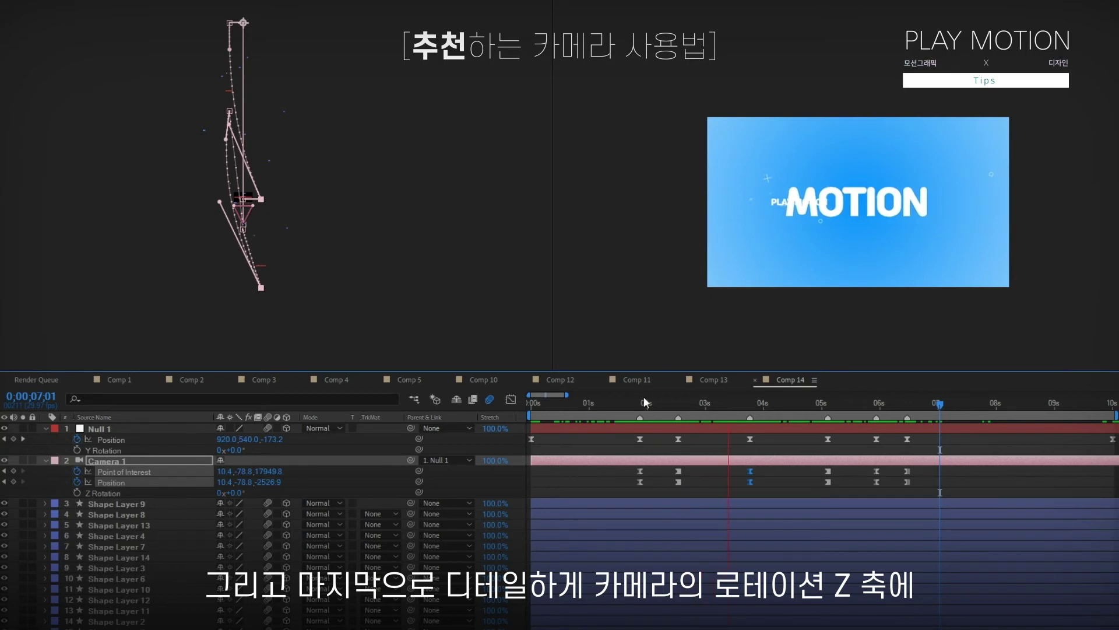
Keyframe Camera 1's Z Rotation at 0° at 0;00;01;26 and at 2° at 0;00;02;04
left_click(641, 414)
left_click(192, 460)
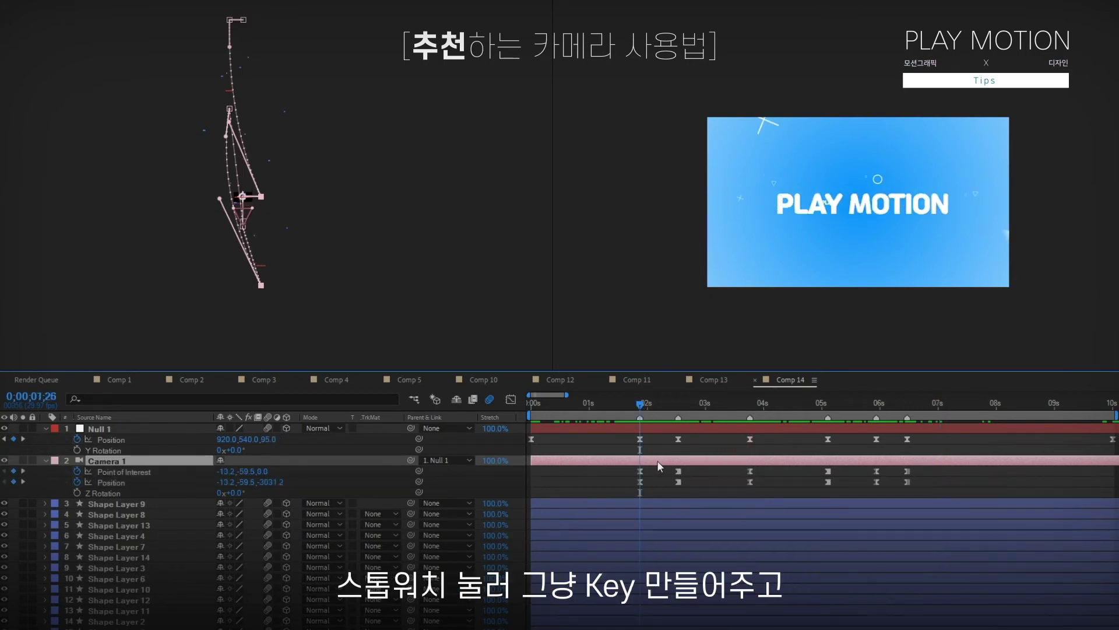
left_click(76, 492)
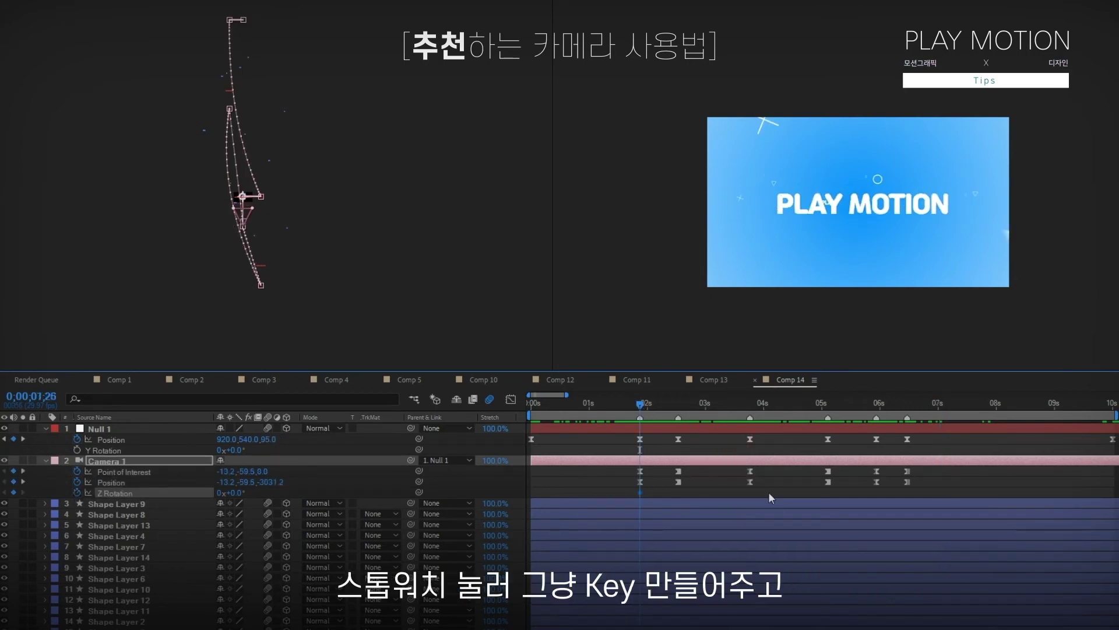
left_click(655, 404)
left_click(237, 492)
type("2")
key("Return")
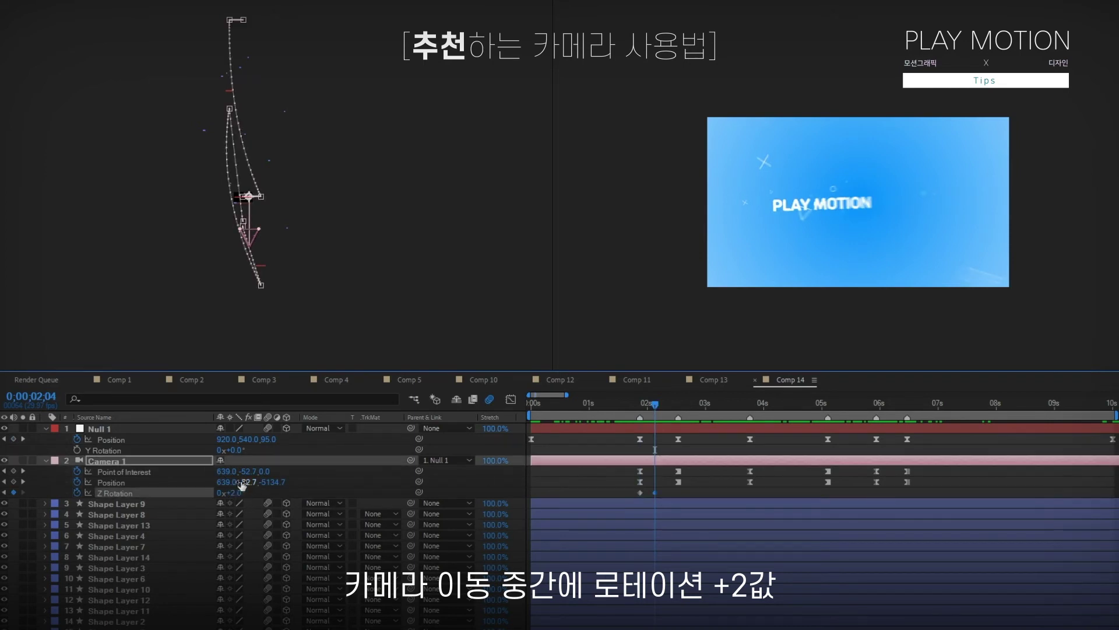
Return the camera's Z Rotation to 0° at 0;00;02;16 and go to 0;00;03;23 for another 0° key
left_click(678, 403)
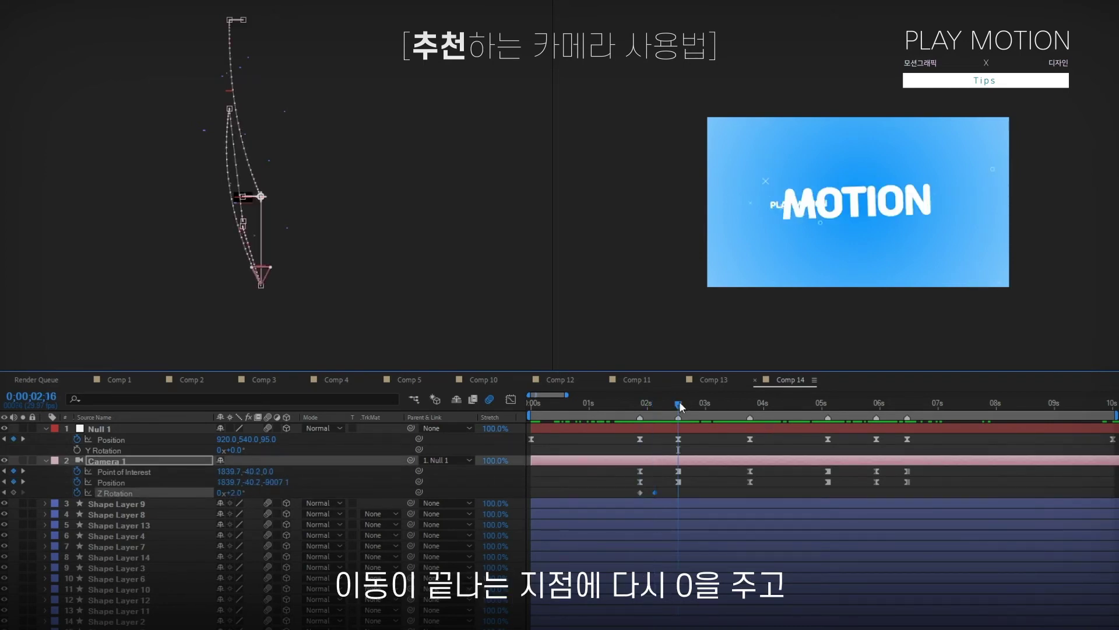
left_click(239, 494)
type("0")
key("Return")
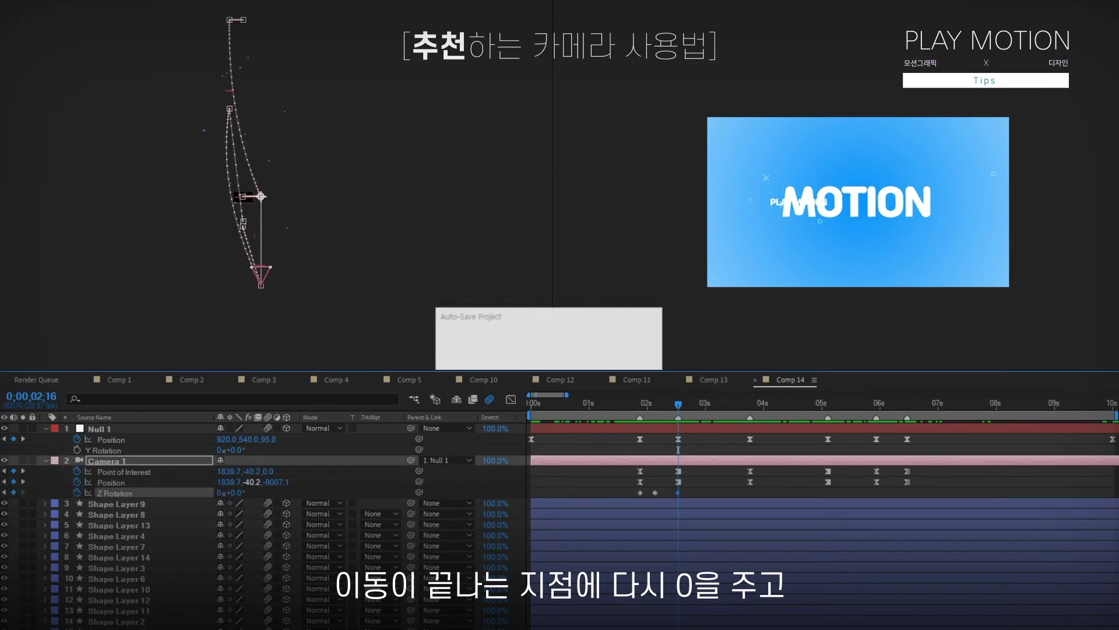
left_click(752, 404)
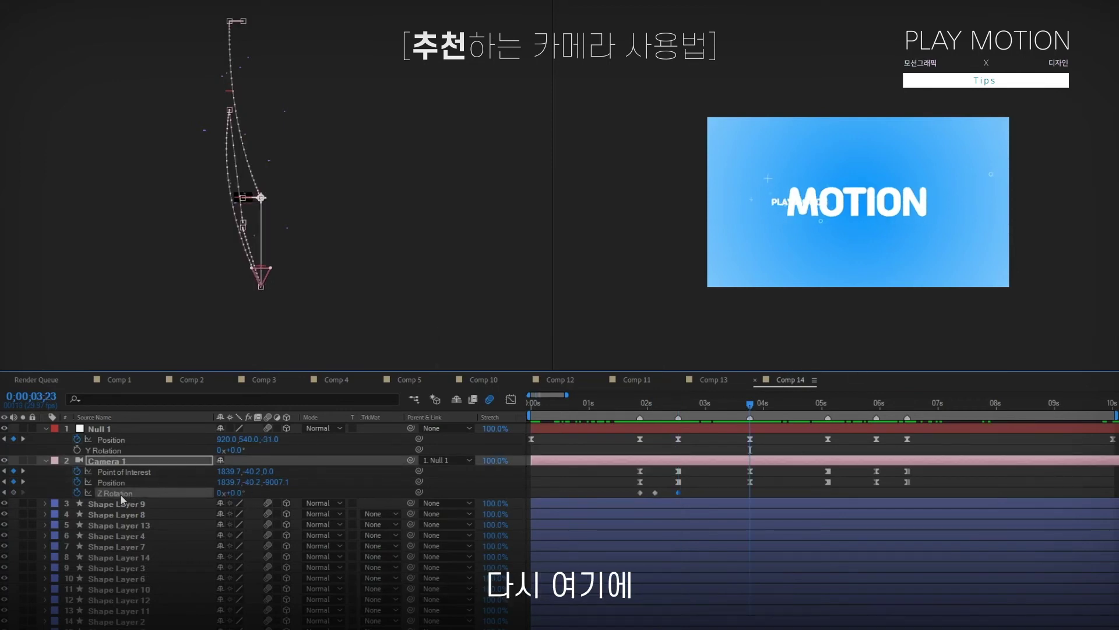
Set the camera's Z Rotation to -2° at 0;00;04;12, midway through the second move
left_click(786, 405)
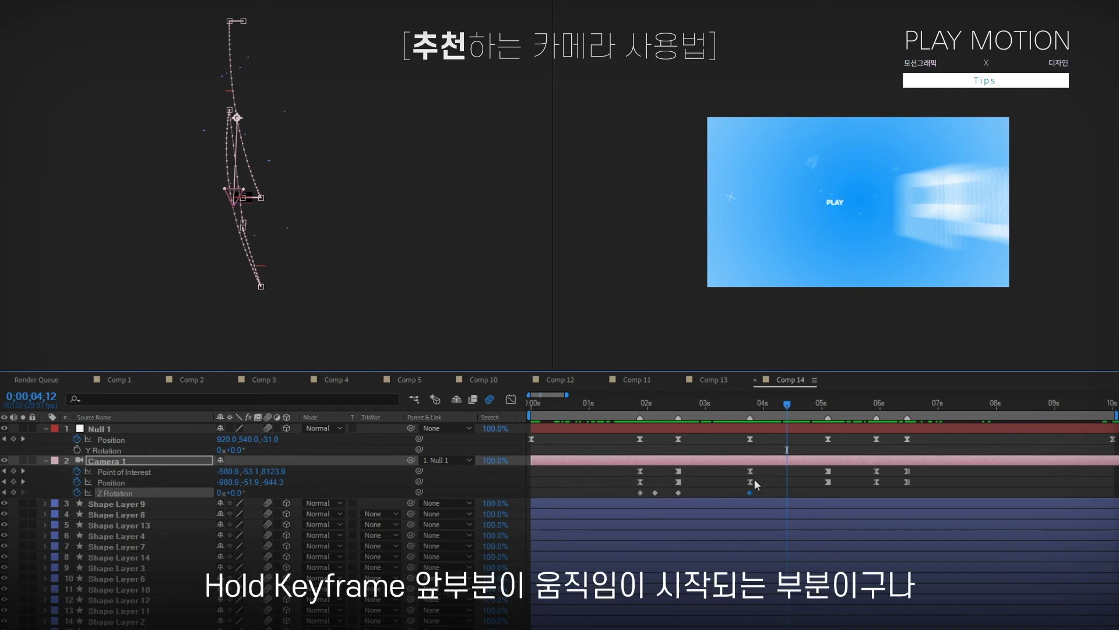
left_click(235, 492)
type("-")
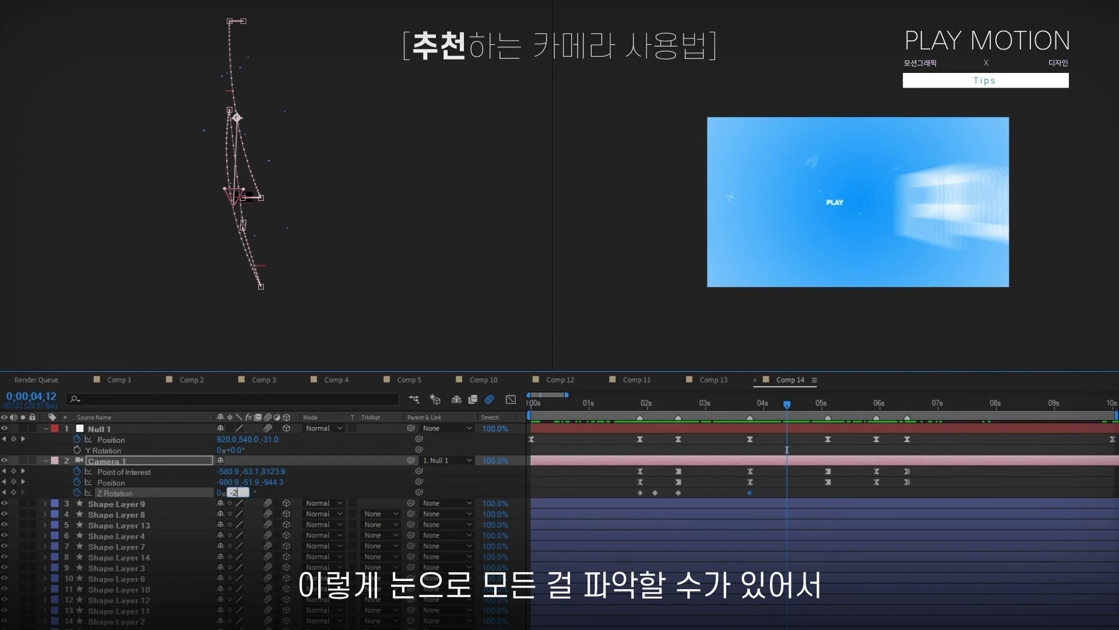
type("2")
key("Return")
Set the camera's Z Rotation to 0° at 0;00;05;03 and add a matching key at 0;00;05;28
left_click(826, 408)
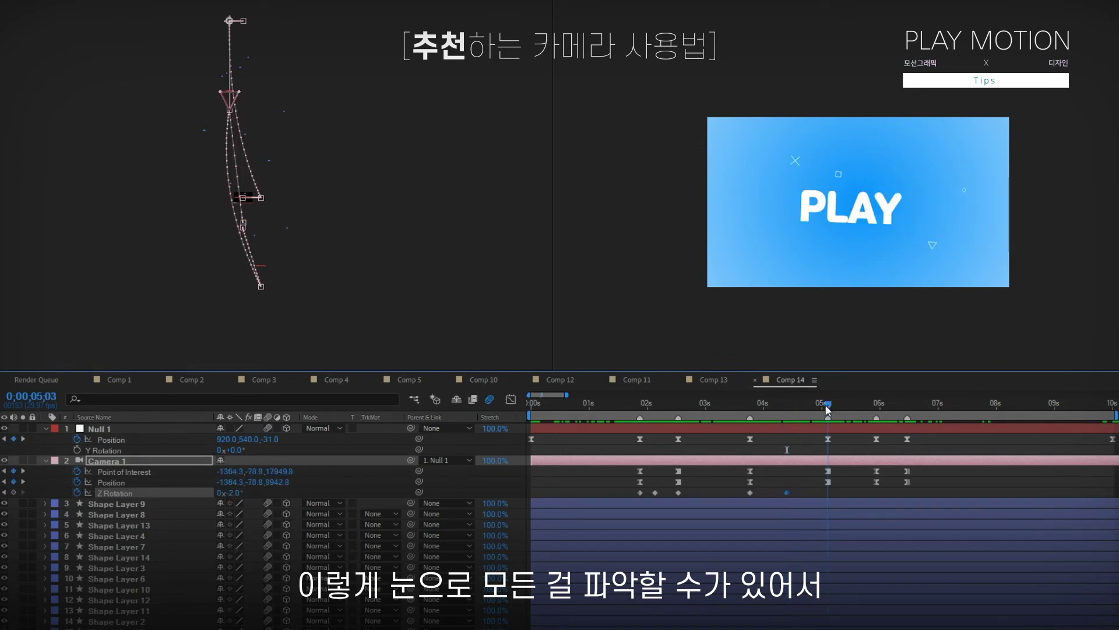
left_click(239, 490)
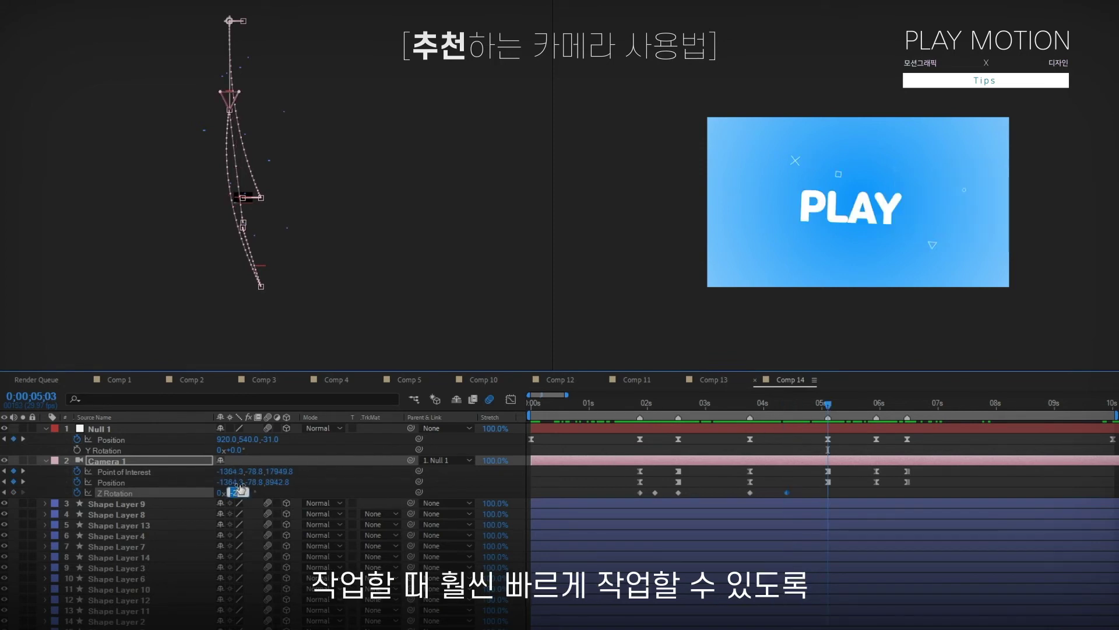
type("0")
key("Return")
left_click(879, 407)
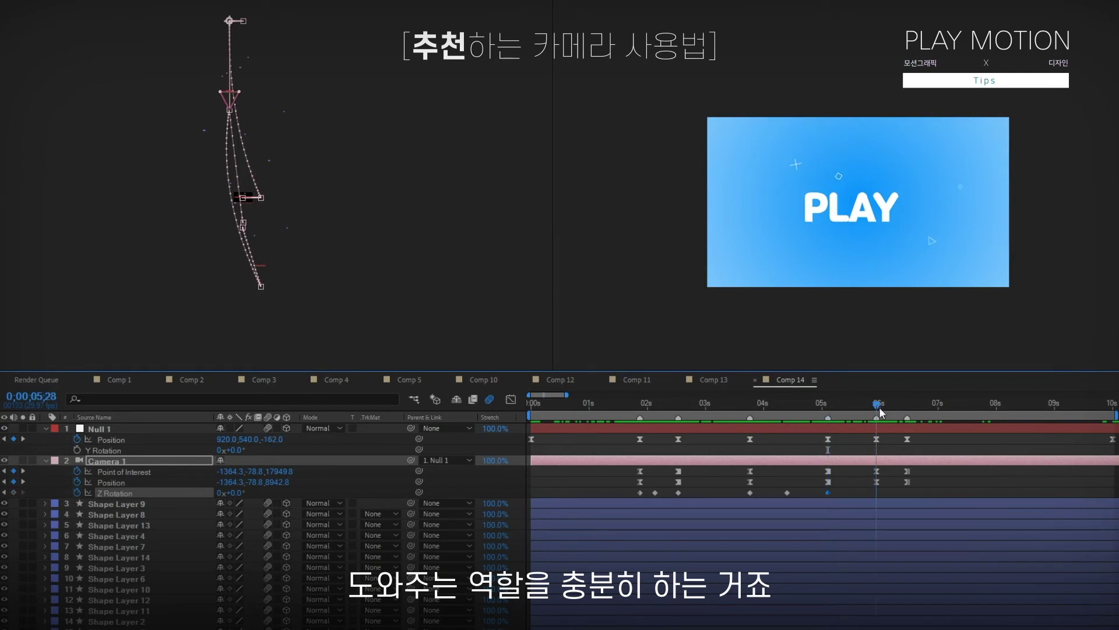
left_click(14, 492)
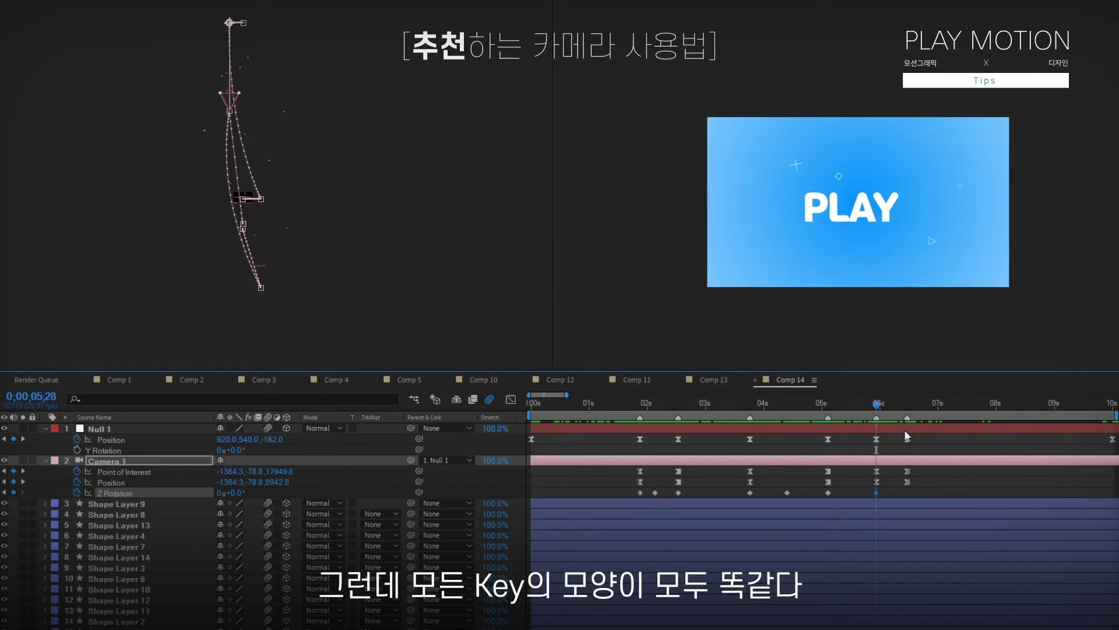
Keyframe a Z Rotation tilt on the camera at 0;00;06;05 and return it to 0° at 0;00;06;14
left_click(890, 406)
left_click(233, 493)
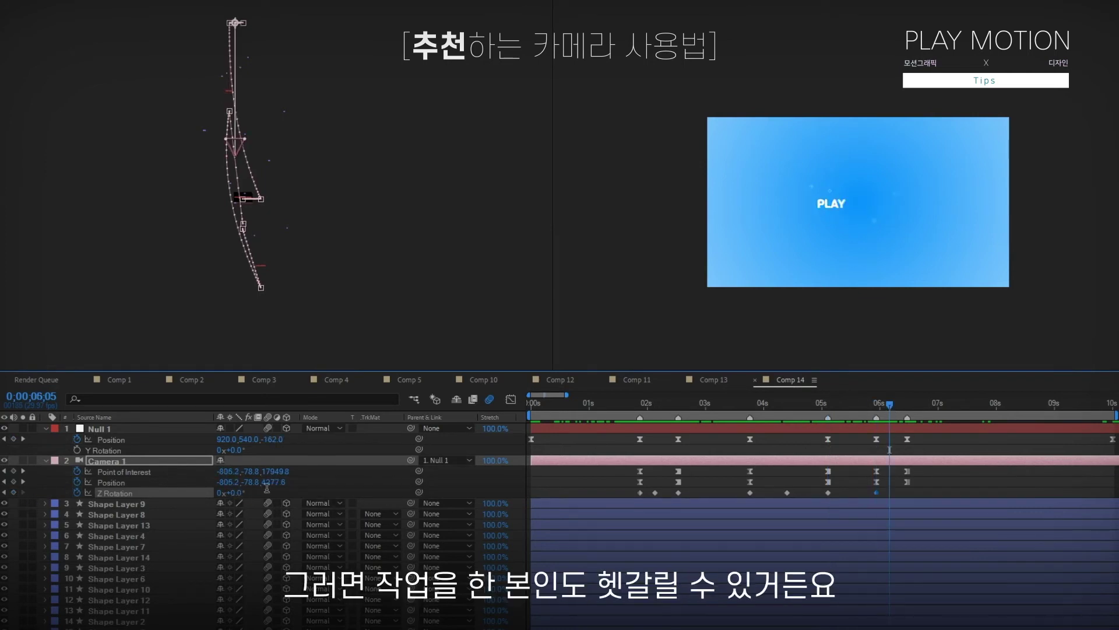
key("Return")
left_click(907, 407)
left_click(233, 493)
type("0")
key("Return")
Apply Easy Ease to all of the camera's Z Rotation keyframes and preview the animation
left_click_drag(918, 490, 583, 525)
key("F9")
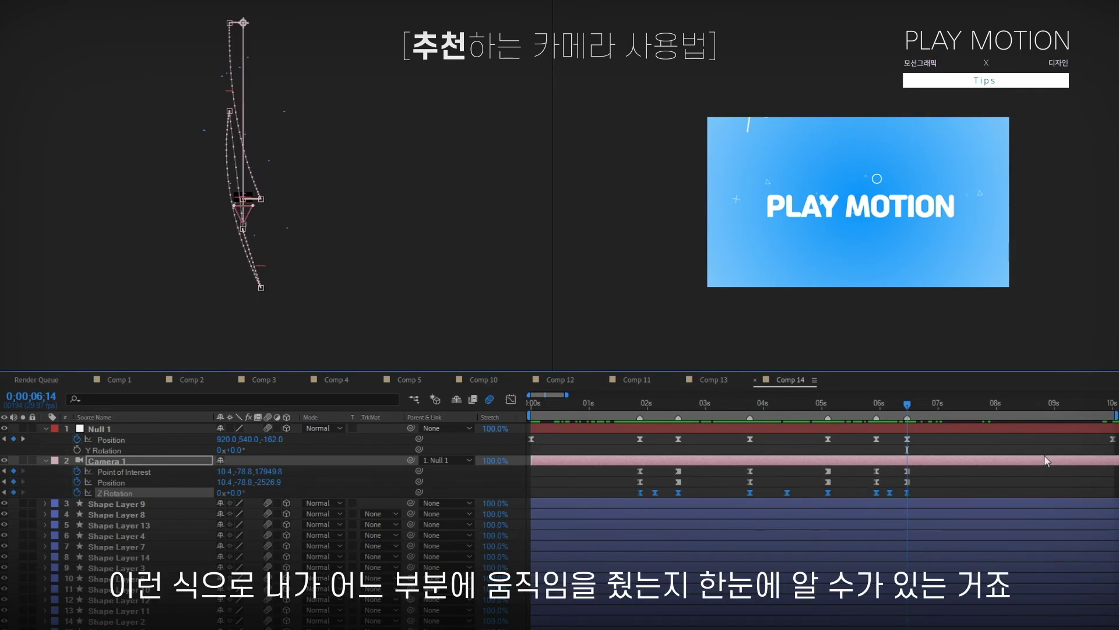
key("space")
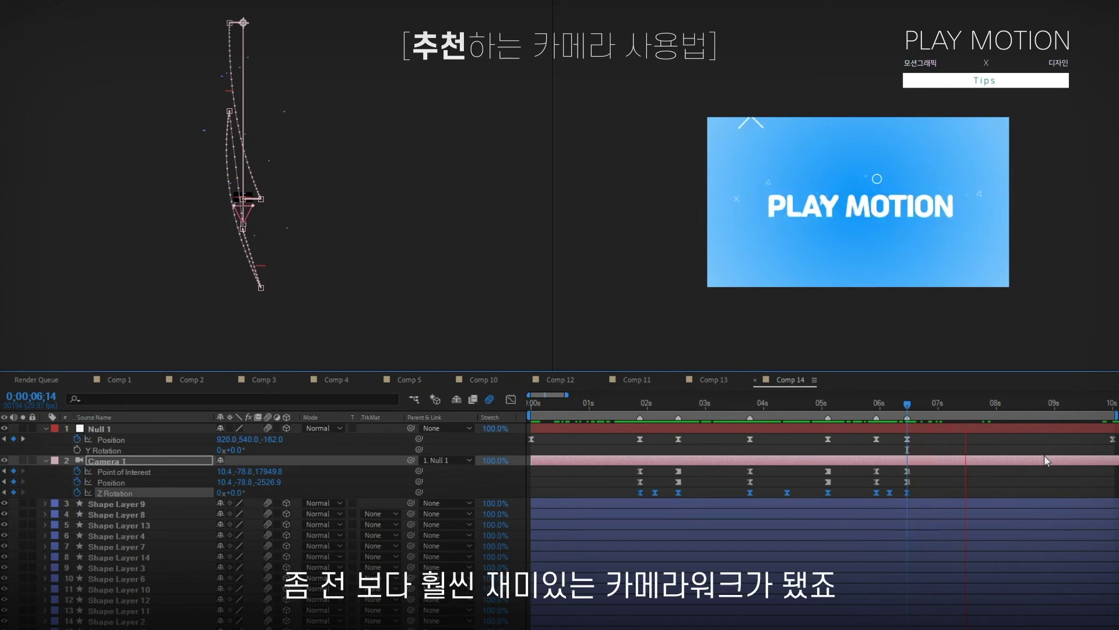
left_click(1105, 408)
Keyframe Null 1's Y Rotation at 0° at 0;00;06;10 and at one full turn at 0;00;06;20
left_click_drag(1105, 410, 897, 408)
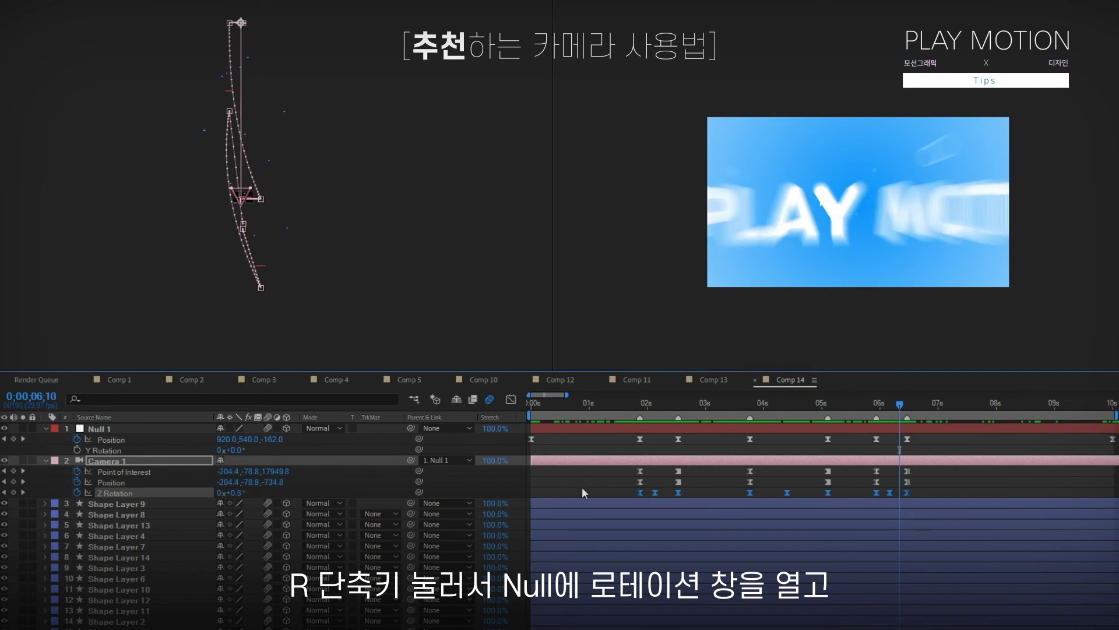
left_click(906, 430)
key("r")
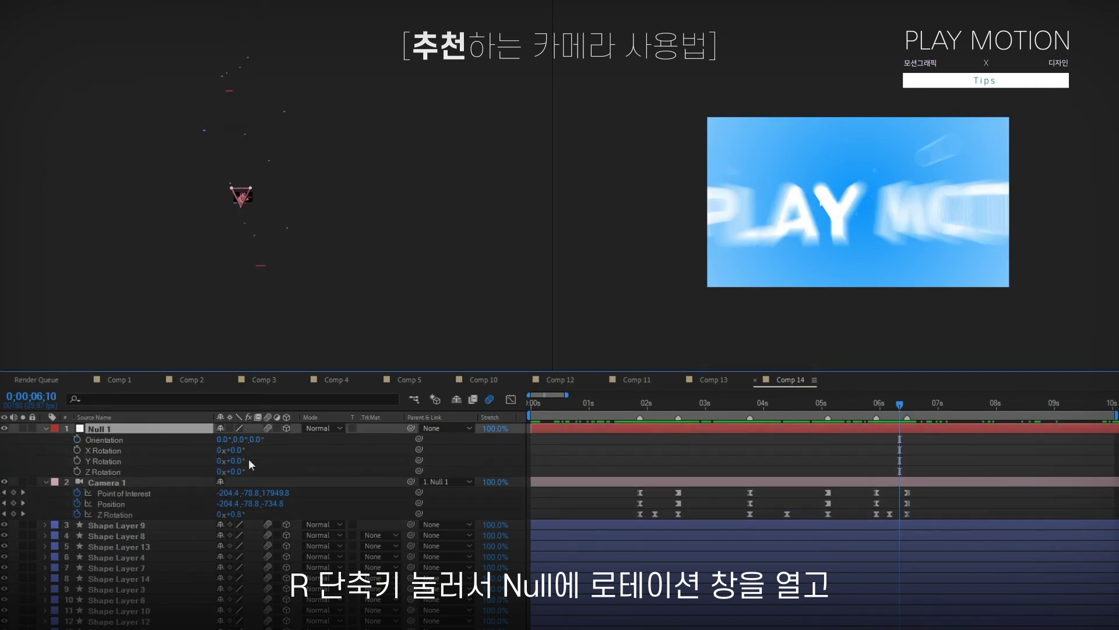
left_click(77, 460)
key("u")
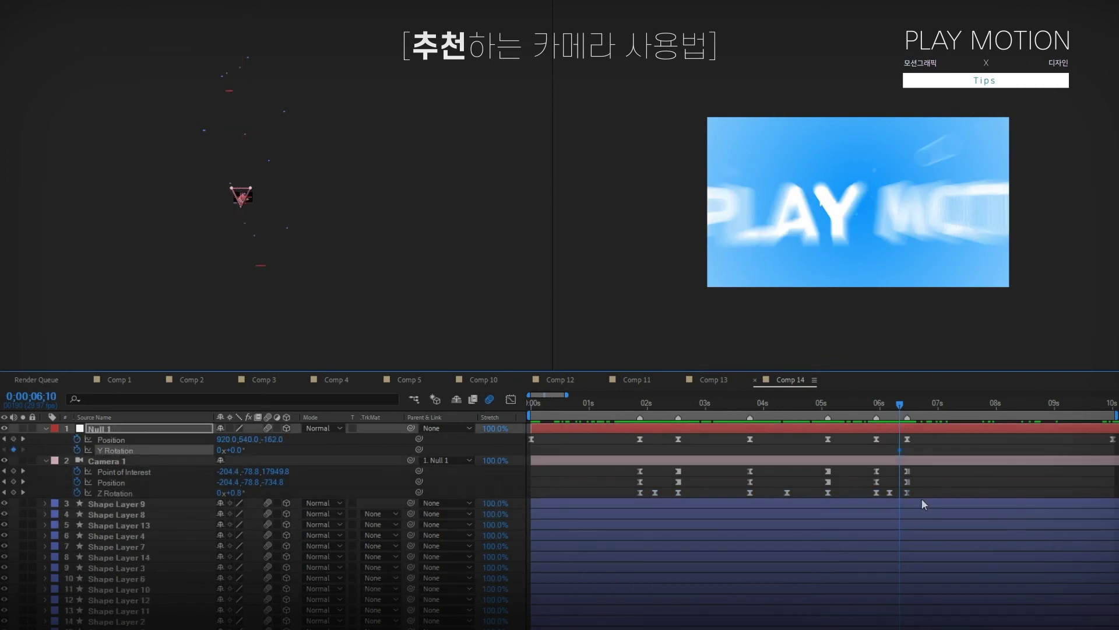
left_click_drag(915, 405, 916, 405)
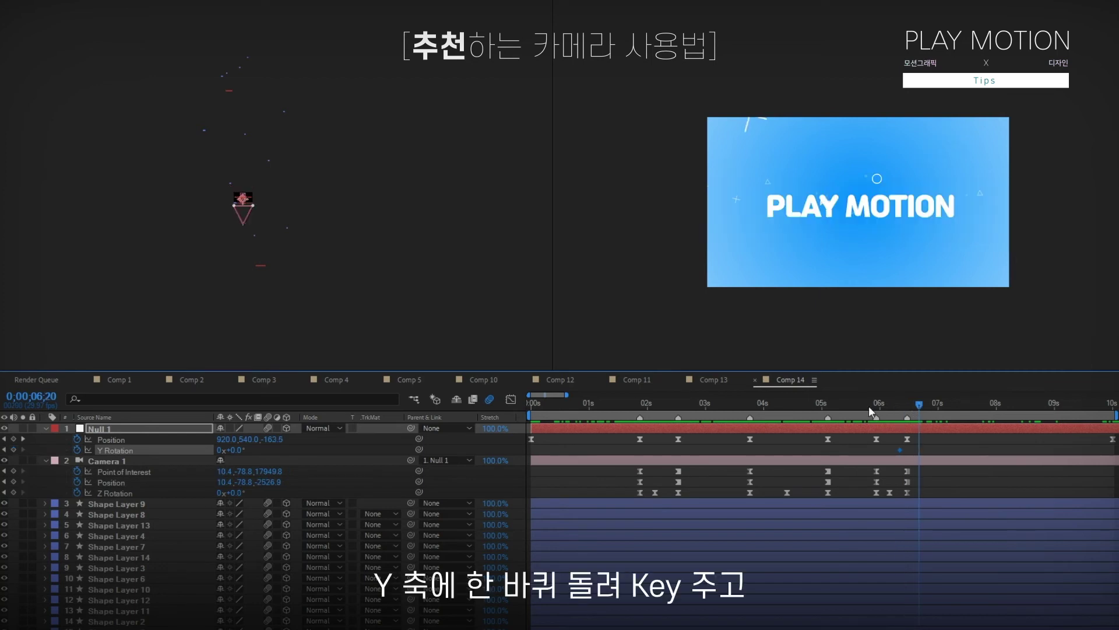
left_click(220, 449)
type("1")
key("Return")
Ease Null 1's Y Rotation keys and move the full-turn key to 0;00;06;29 to slow the spin
mouse_move(931, 446)
left_mouse_down()
mouse_move(882, 461)
mouse_move(924, 449)
left_mouse_up()
left_click(900, 449)
left_click_drag(919, 403, 952, 402)
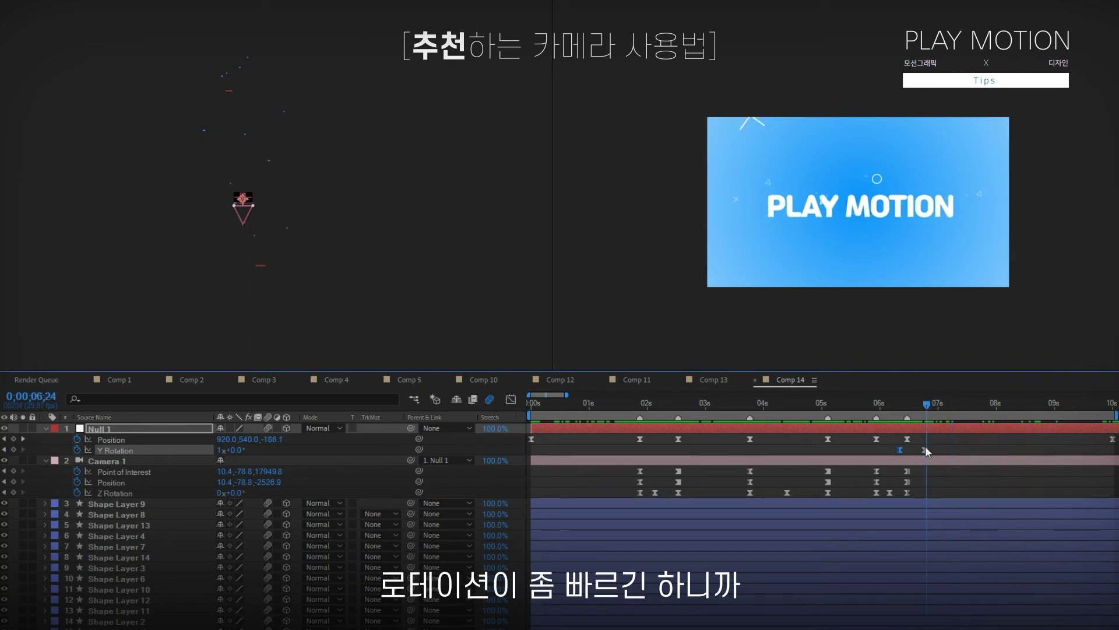
left_click_drag(932, 450, 936, 450)
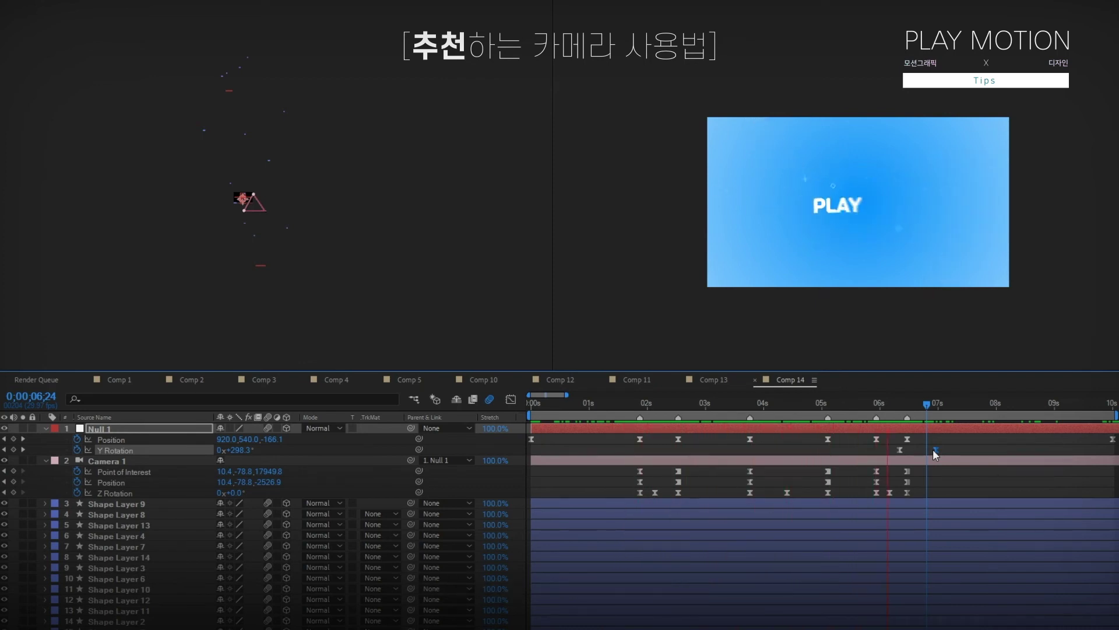
left_click(936, 404)
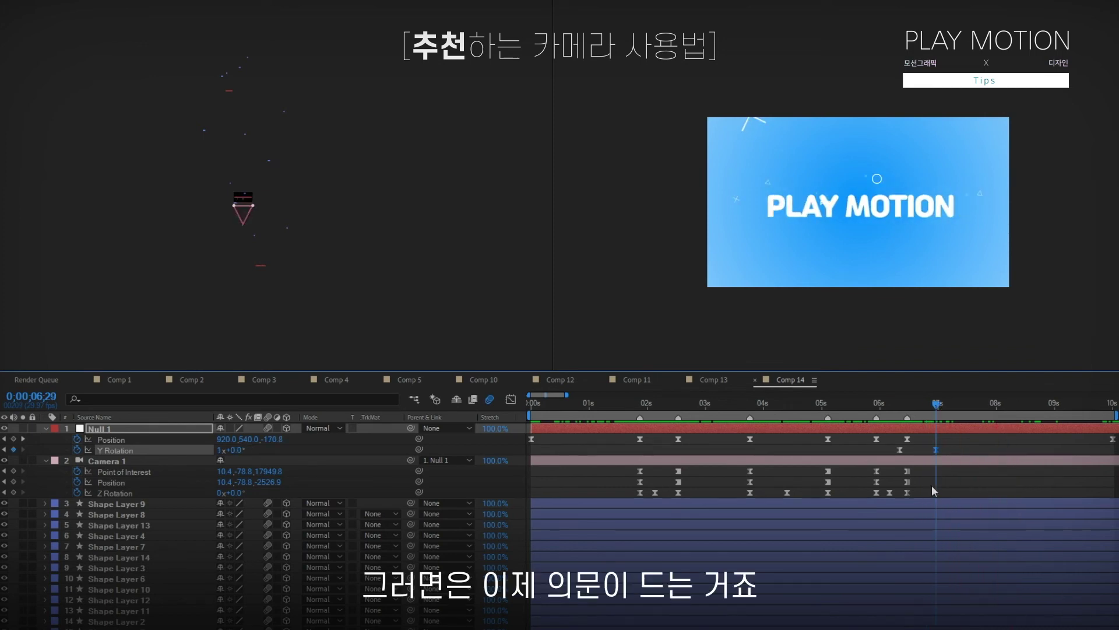
Open Camera 1's settings to look at the camera type, and close them without changes
double_click(117, 461)
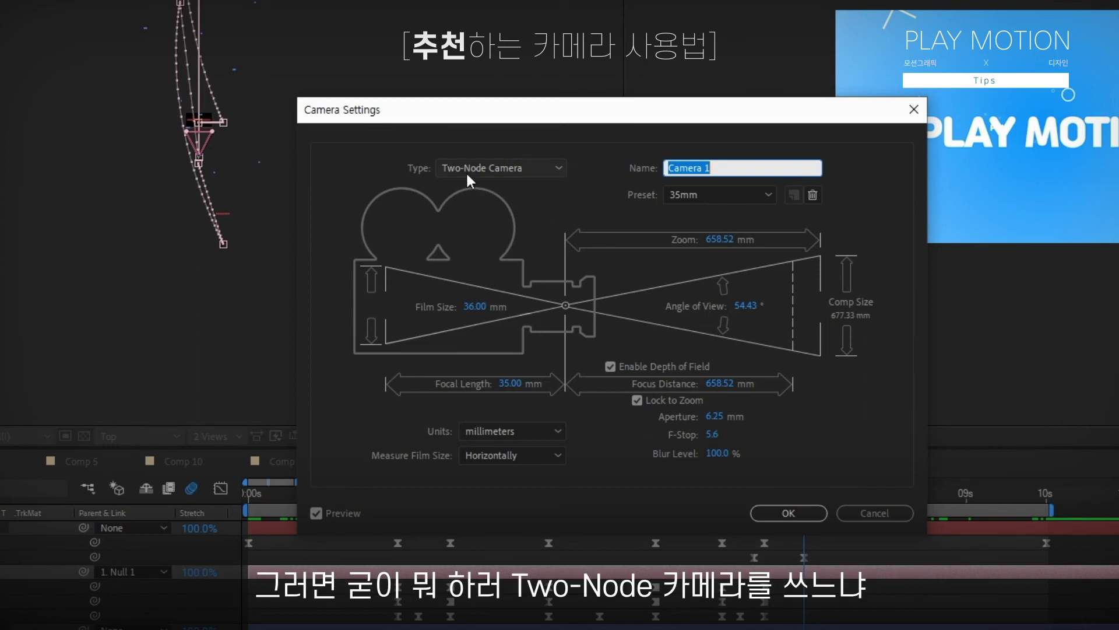
left_click(510, 164)
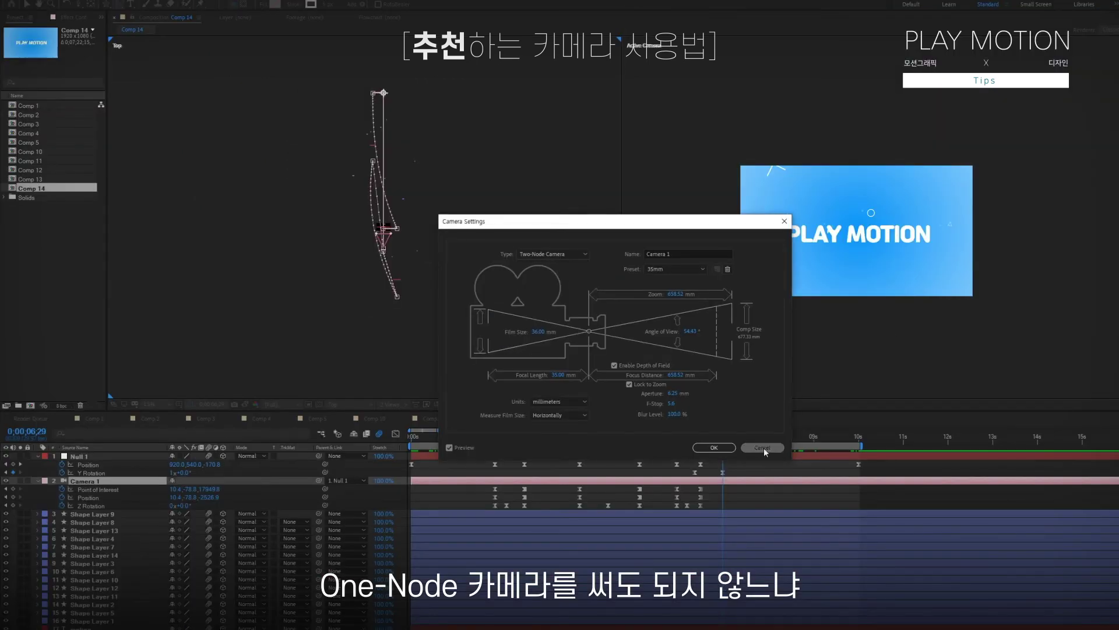
left_click(876, 513)
Highlight the camera's Point of Interest and Position keyframes together to compare their timing
left_click(98, 490)
left_click(89, 499, "shift")
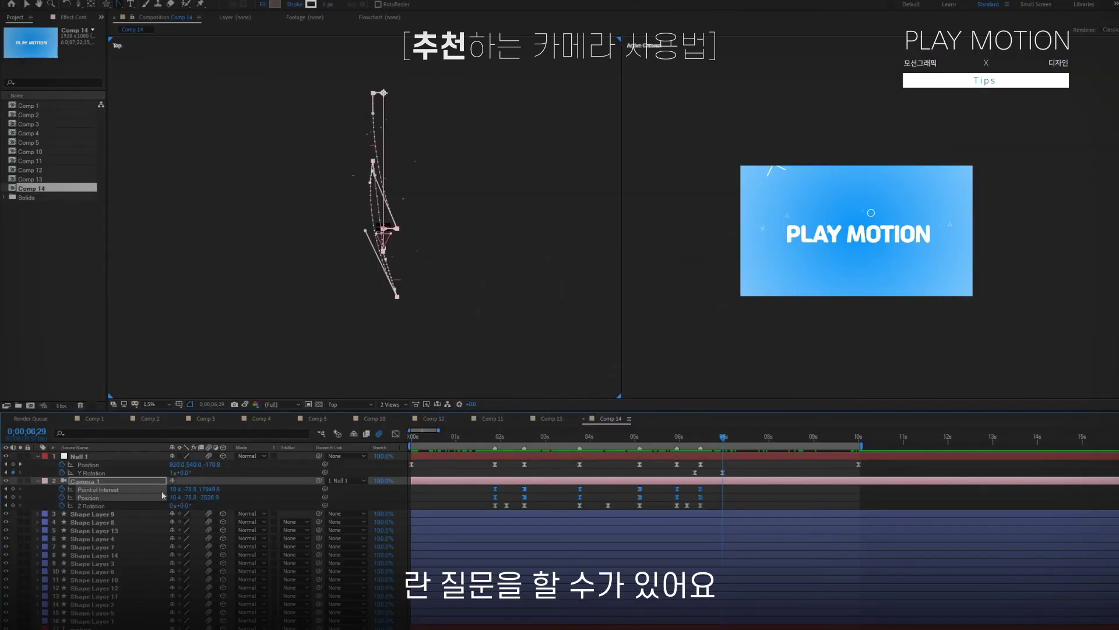
left_click(450, 494)
left_click(495, 436)
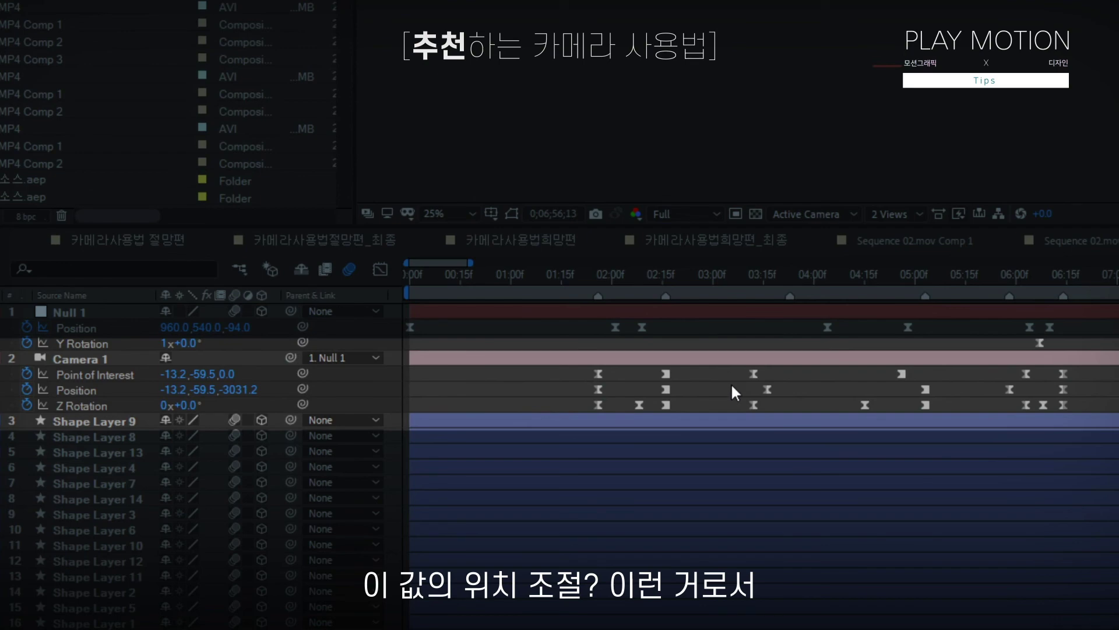
Point out the staggered Point of Interest and Position keyframes of Camera 1 in the finished composition
left_click_drag(731, 385, 941, 397)
left_click_drag(925, 379, 742, 360)
left_click_drag(976, 383, 1012, 397)
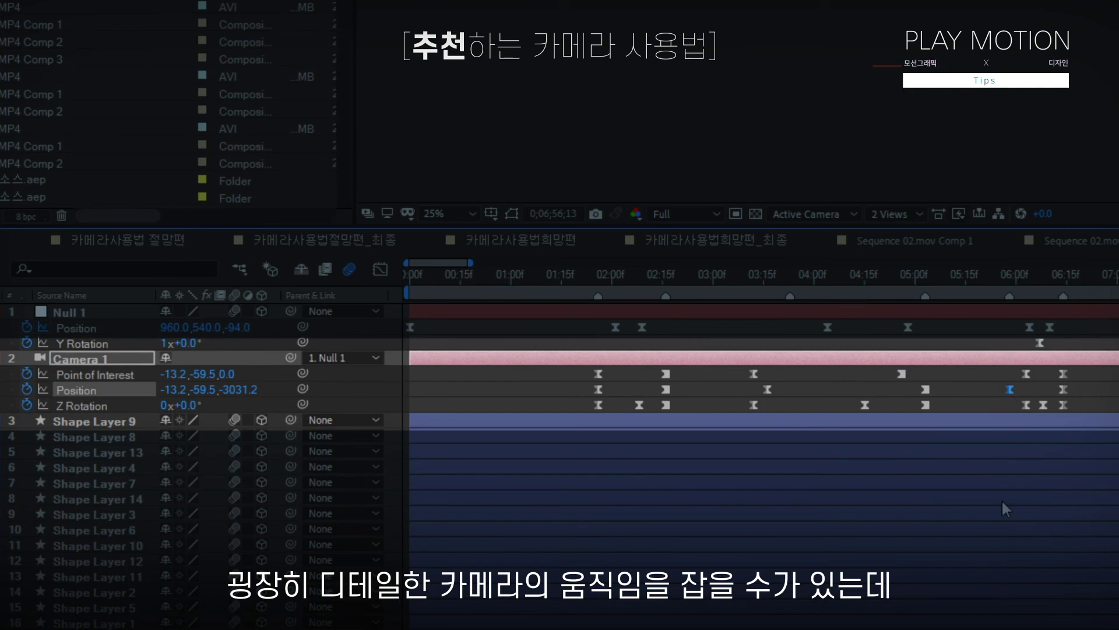